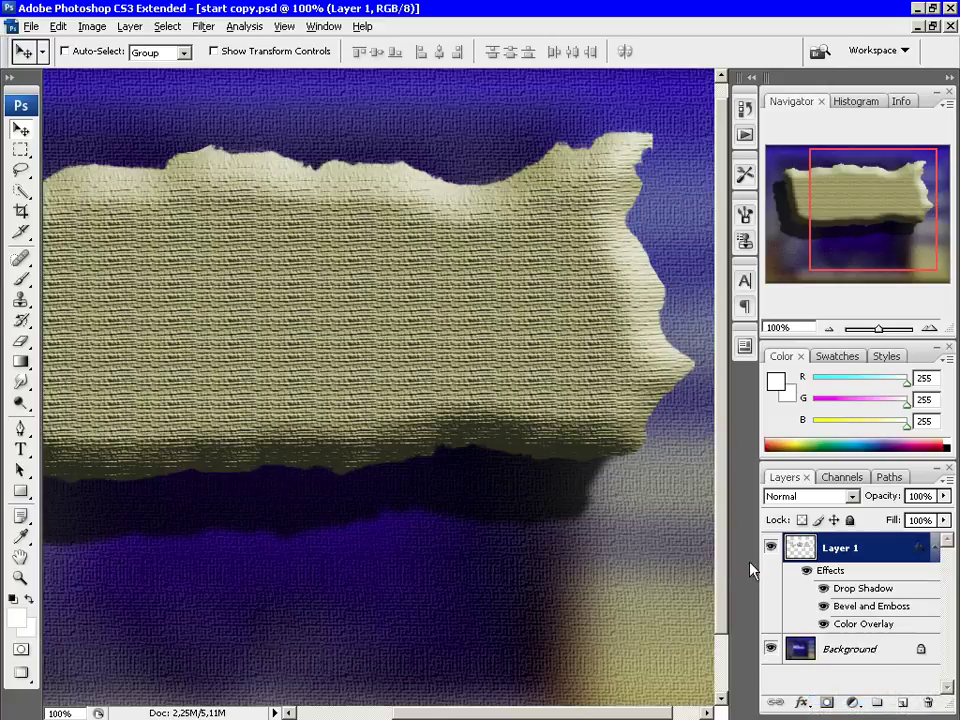
Open Layer 1's Layer Style dialog to inspect its Drop Shadow, Bevel and Emboss and Color Overlay
double_click(887, 548)
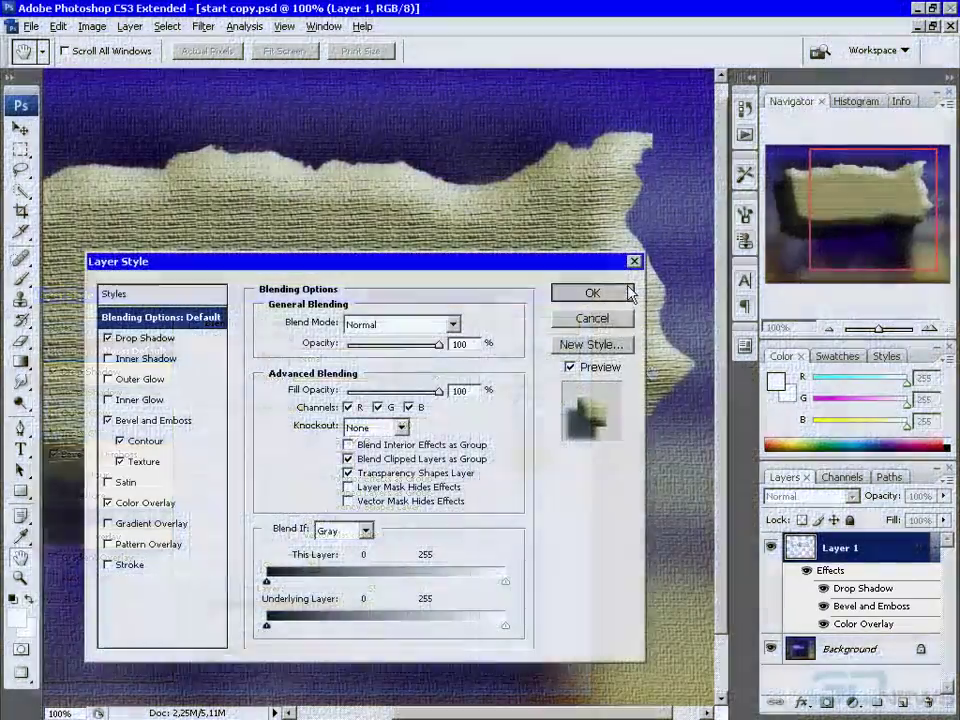
Close the Layer Style dialog and toggle Drop Shadow, Bevel and Emboss, and Color Overlay to compare
click(631, 291)
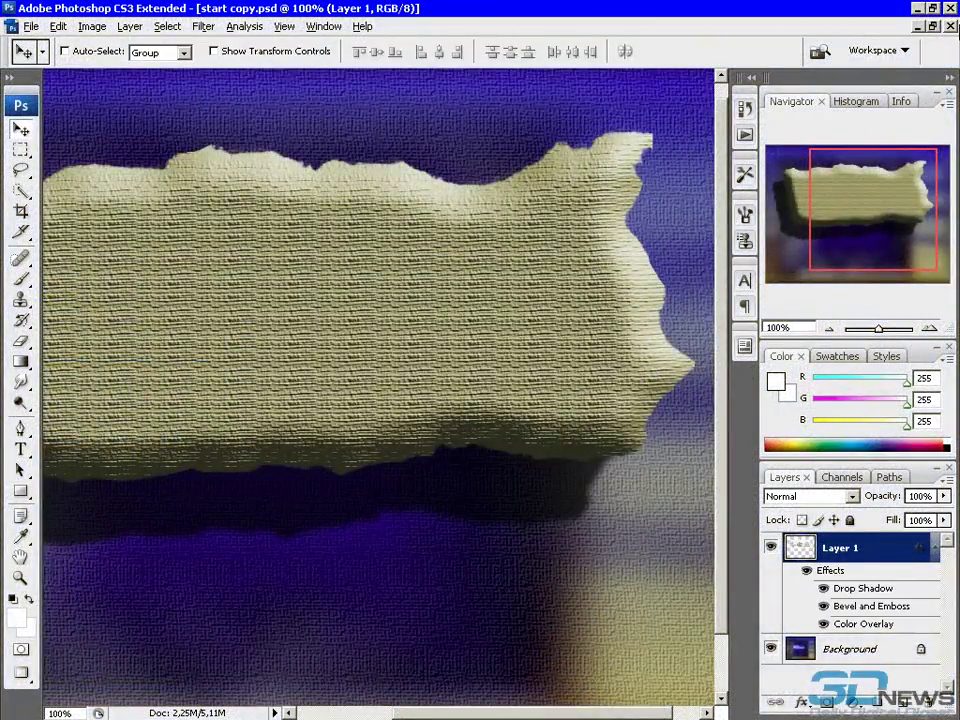
click(823, 588)
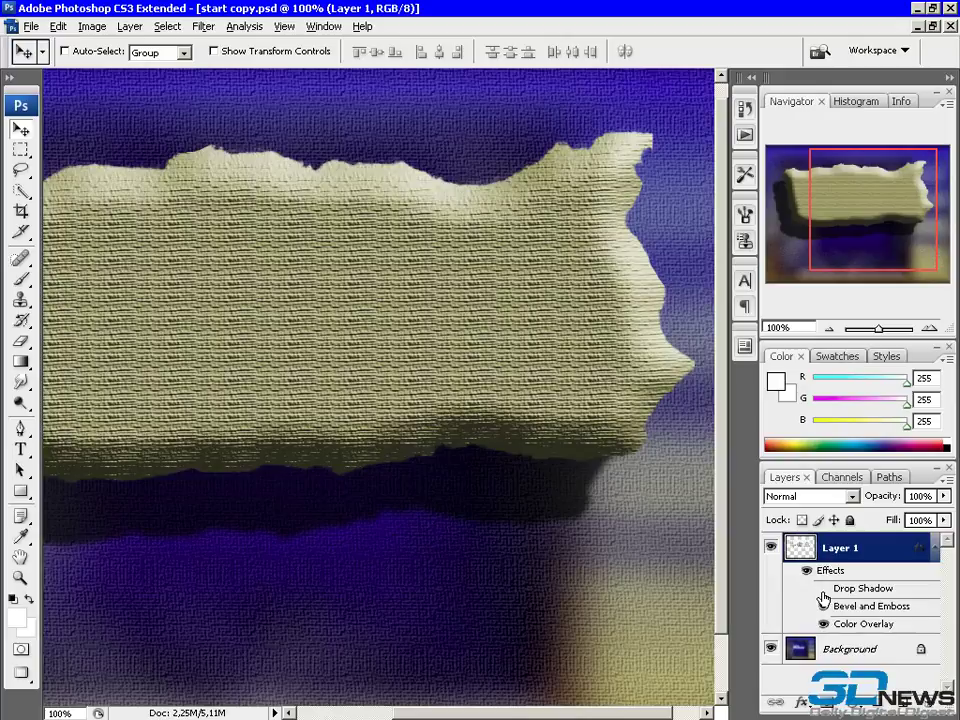
click(823, 590)
click(823, 590)
click(823, 606)
click(823, 606)
click(823, 606)
click(822, 625)
click(822, 625)
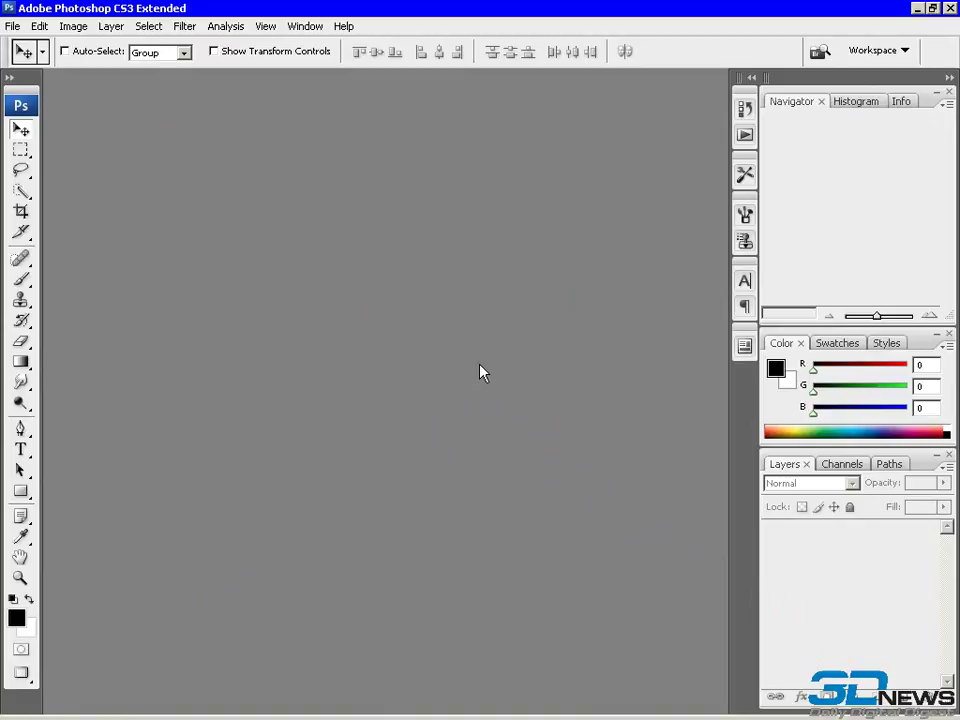
Open the listik leaf image
double_click(479, 372)
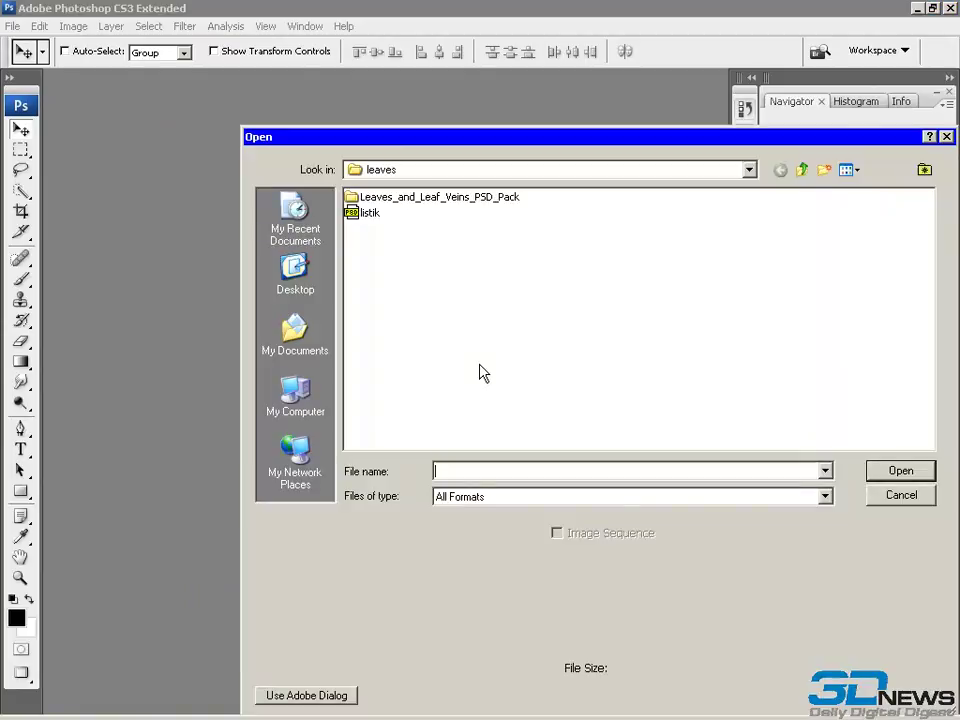
click(376, 213)
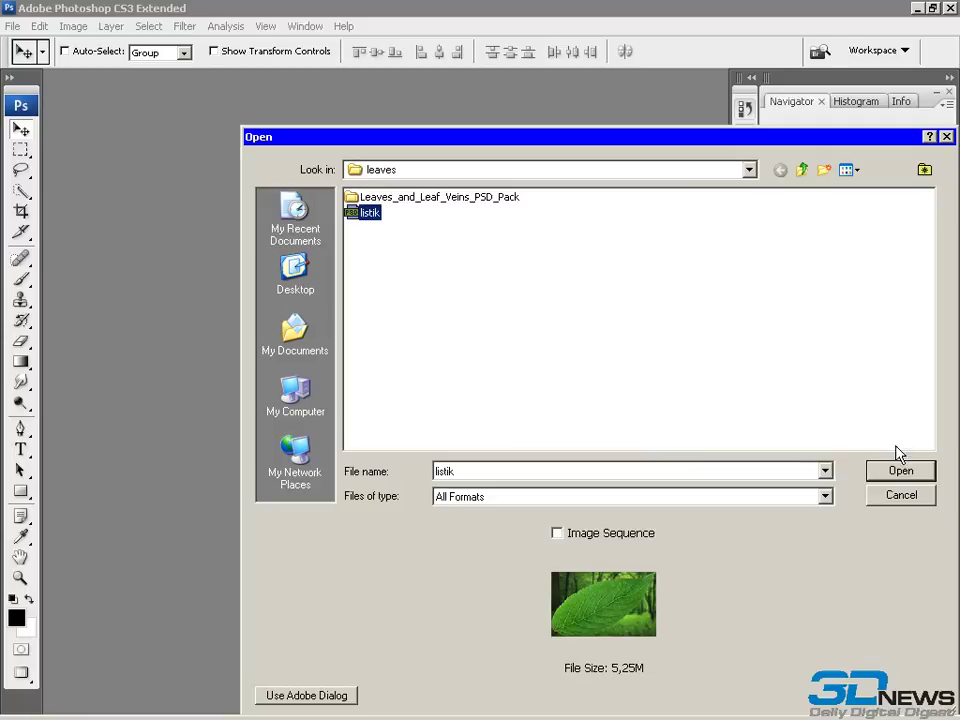
click(905, 470)
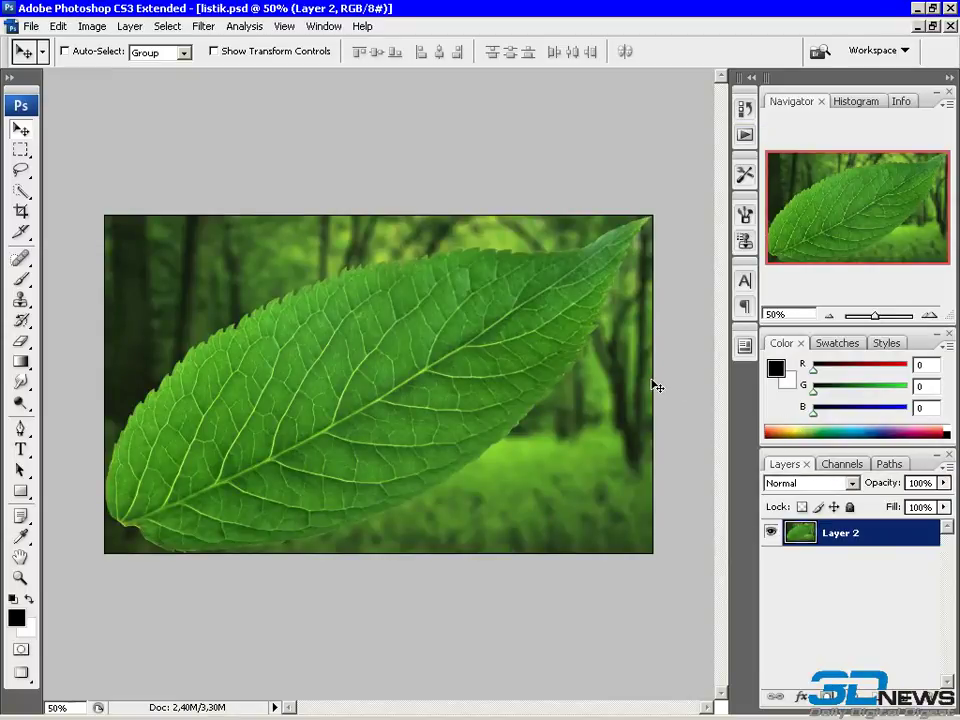
Add a new empty Layer 3 above the leaf layer
scroll(662, 398, up, 1)
scroll(669, 408, up, 1)
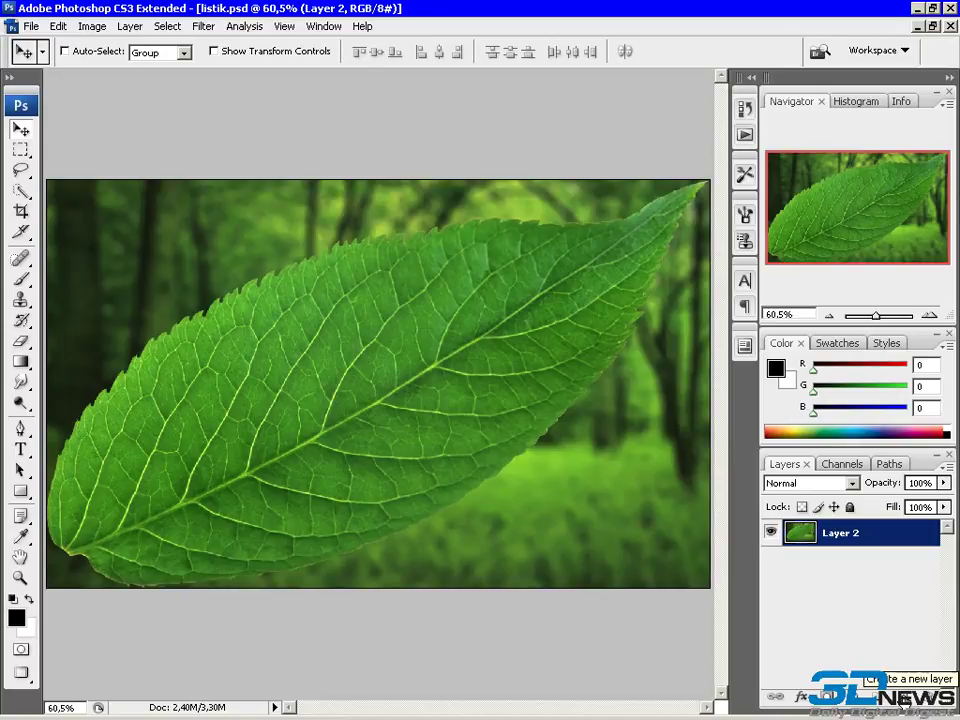
click(903, 698)
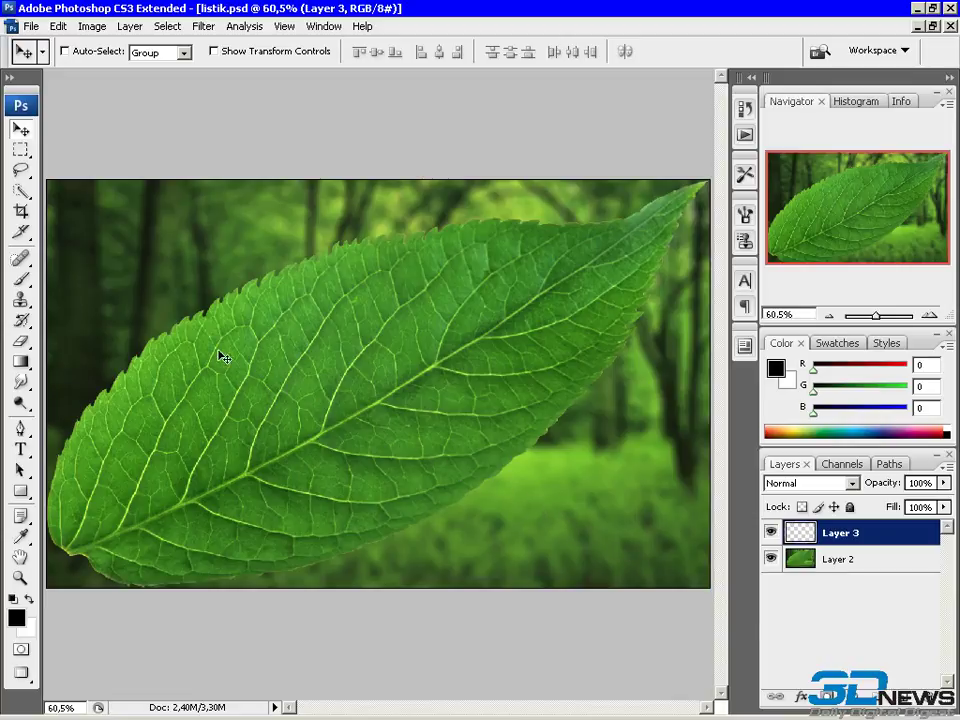
Select the Brush tool and set its hardness to 100%
click(20, 279)
right_click(300, 332)
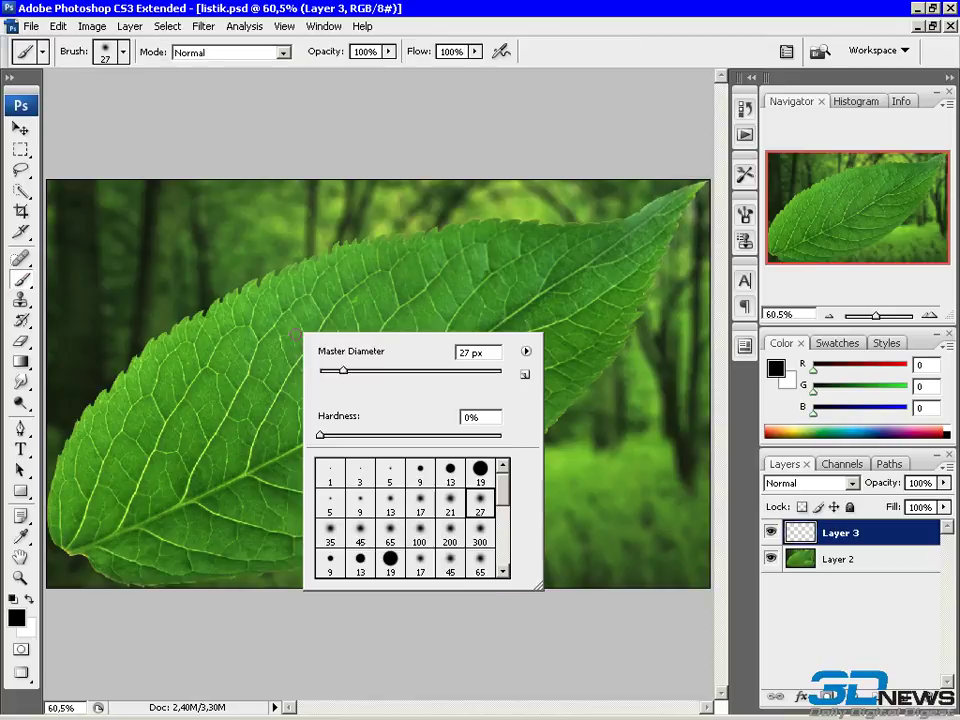
drag(320, 435, 512, 446)
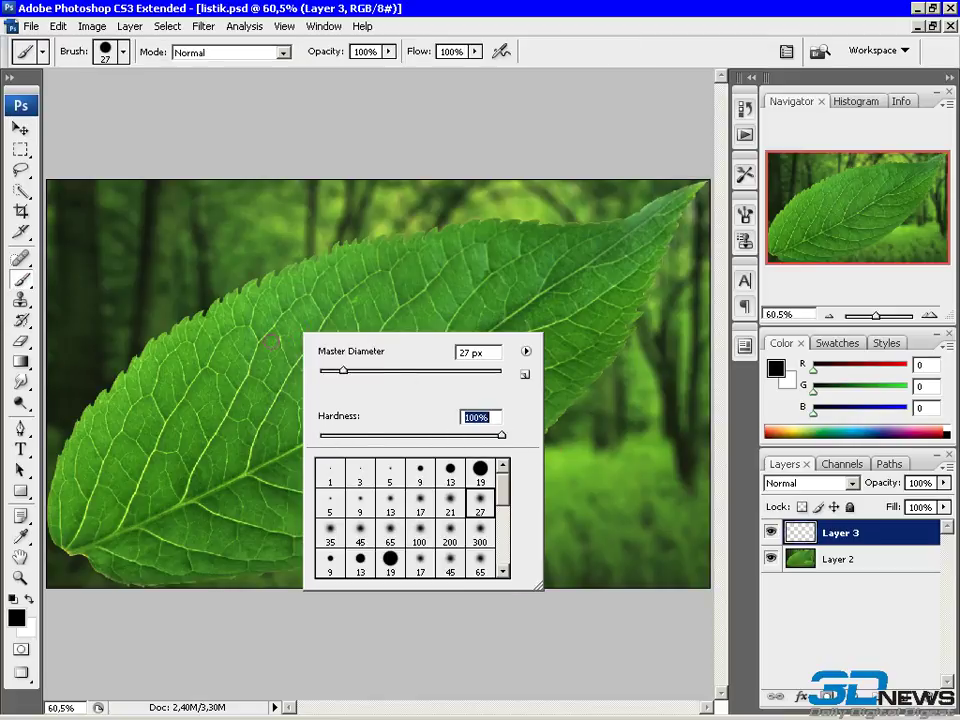
Paint black dots and elongated spots scattered across the leaf
click(272, 340)
drag(274, 373, 270, 382)
drag(348, 328, 345, 343)
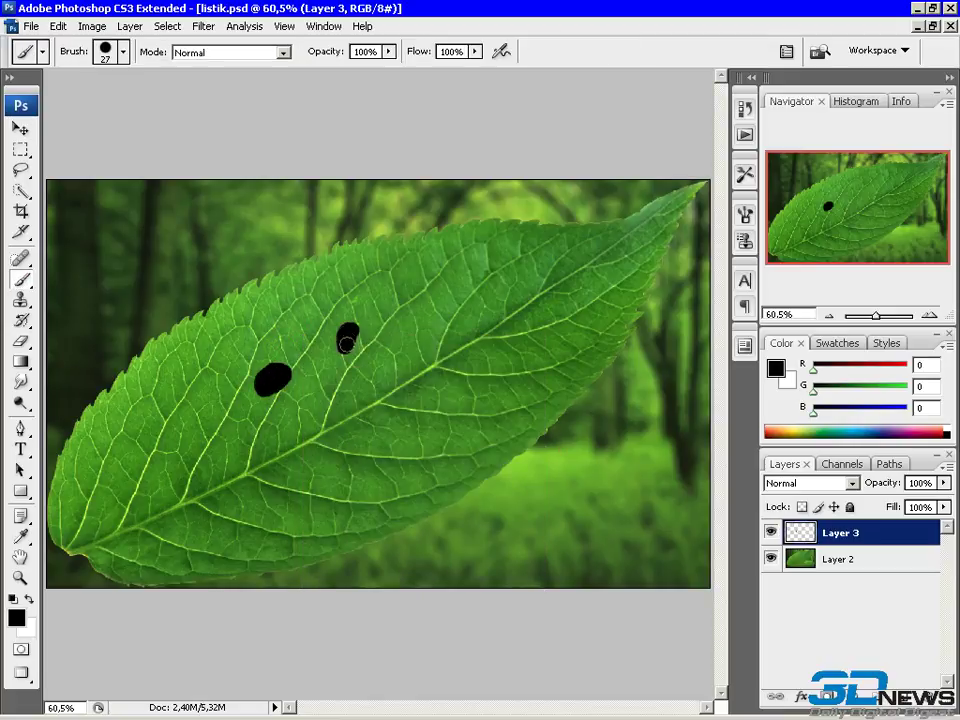
click(301, 309)
drag(455, 317, 458, 328)
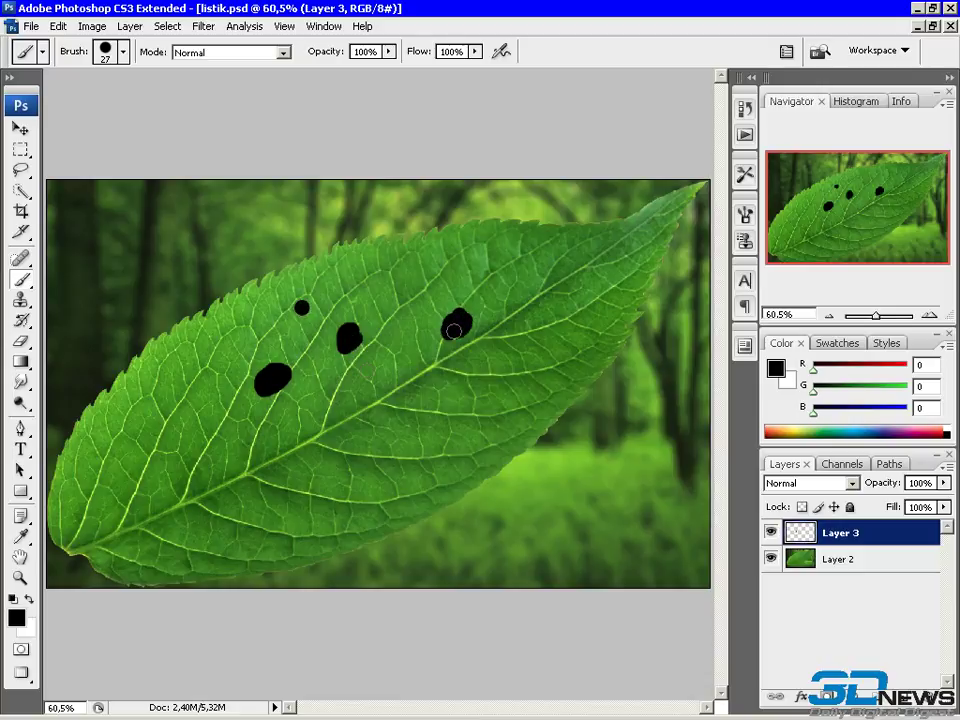
drag(372, 376, 366, 396)
drag(302, 452, 297, 430)
click(446, 371)
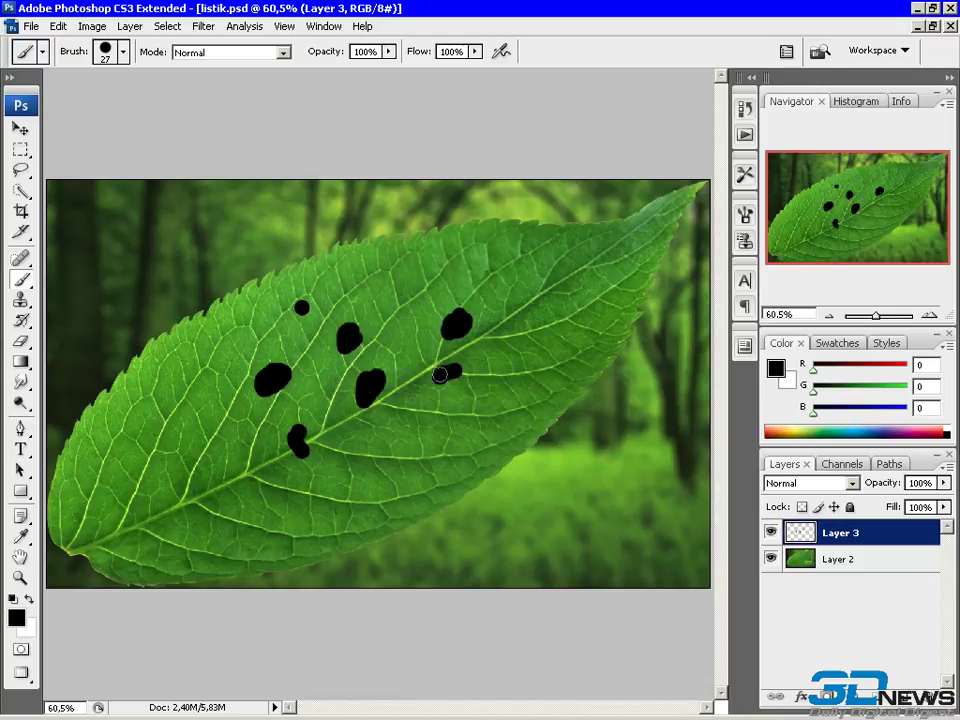
drag(440, 358, 436, 380)
click(208, 409)
drag(203, 397, 209, 418)
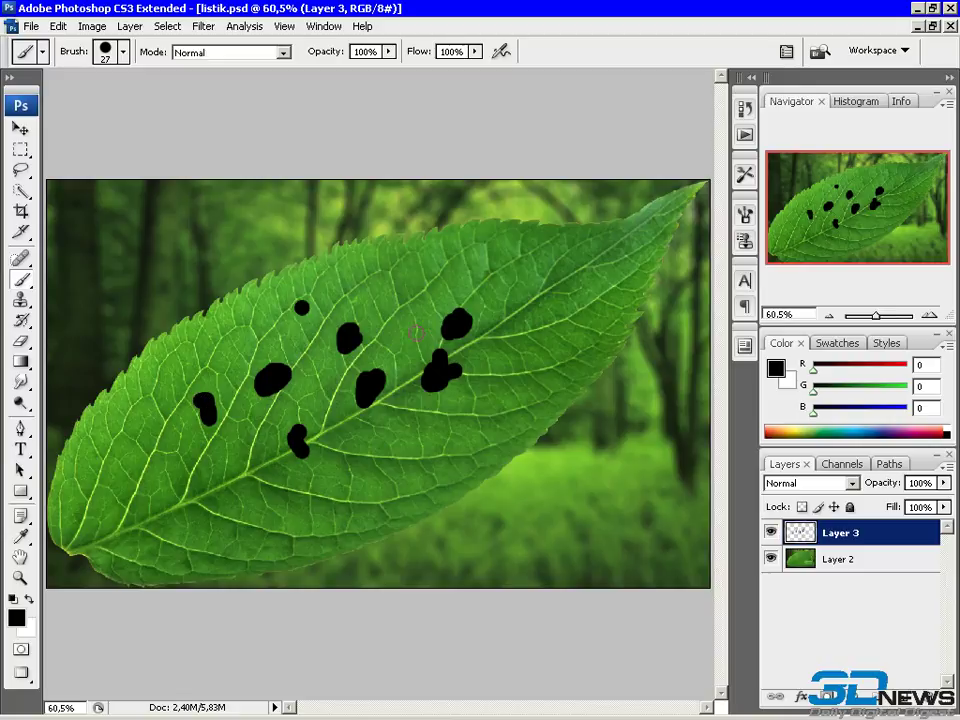
click(200, 27)
mouse_move(290, 231)
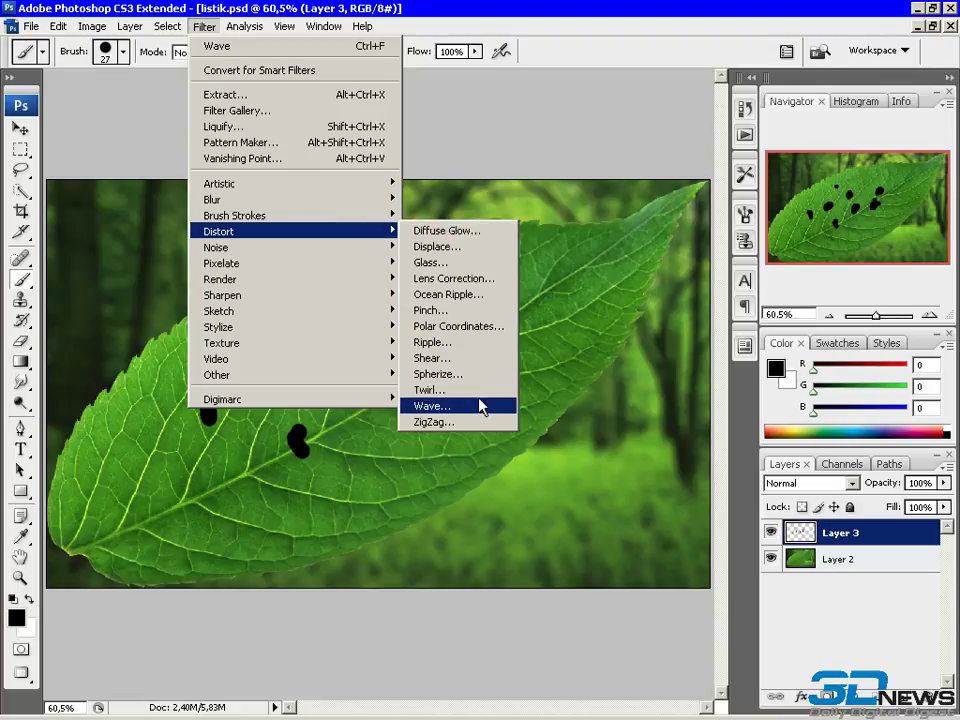
Apply Distort > Wave with default settings to the black spots
click(483, 407)
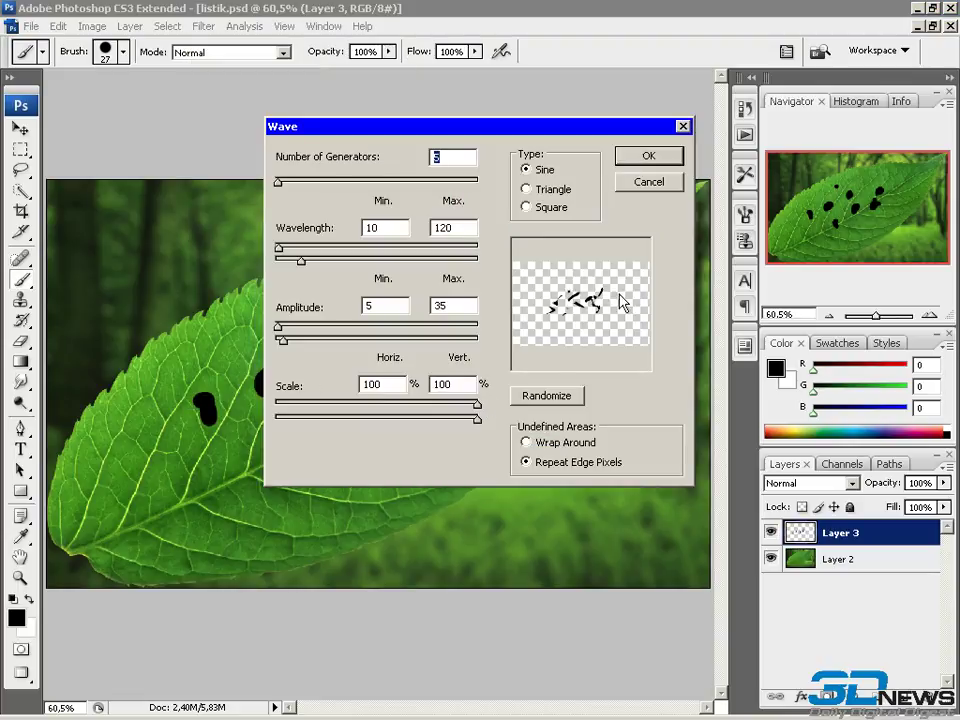
click(649, 157)
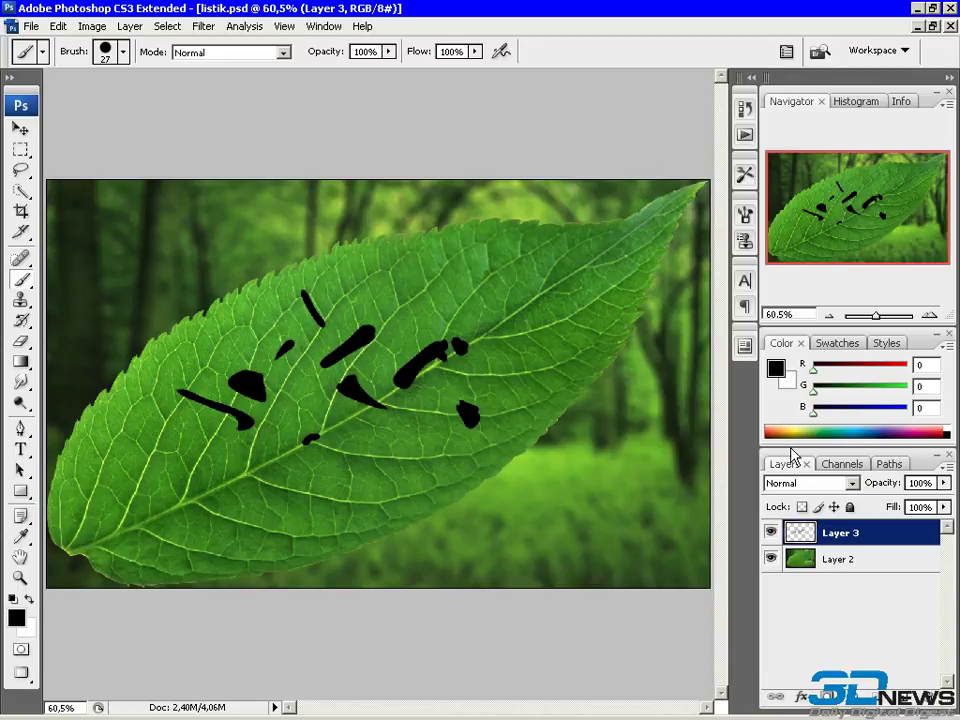
Set Layer 3's blend mode to Screen in the Layers panel
click(852, 483)
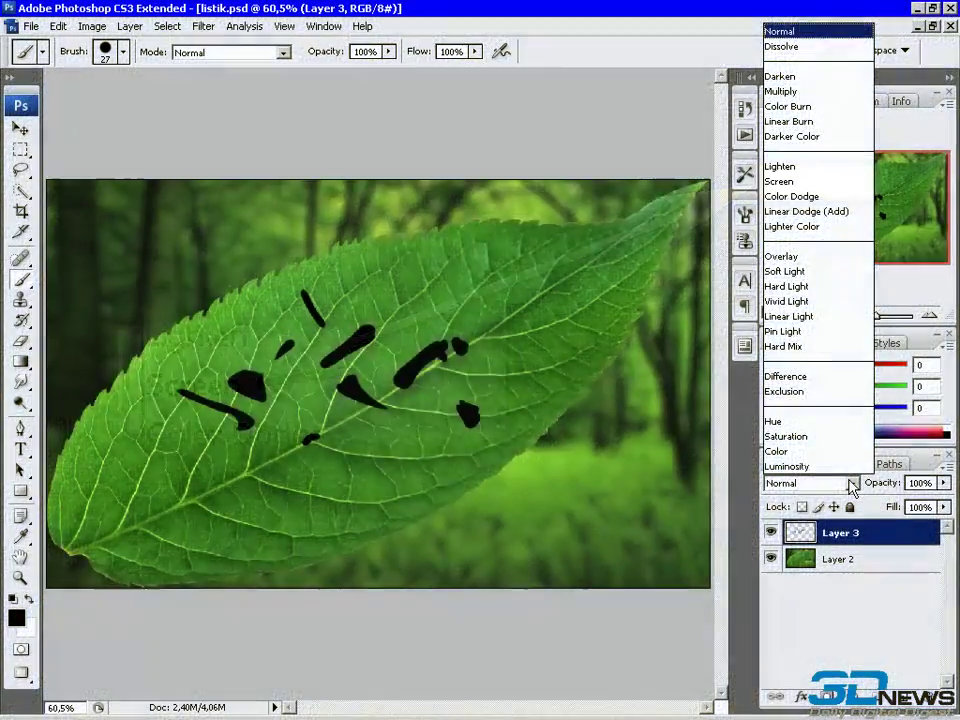
click(785, 183)
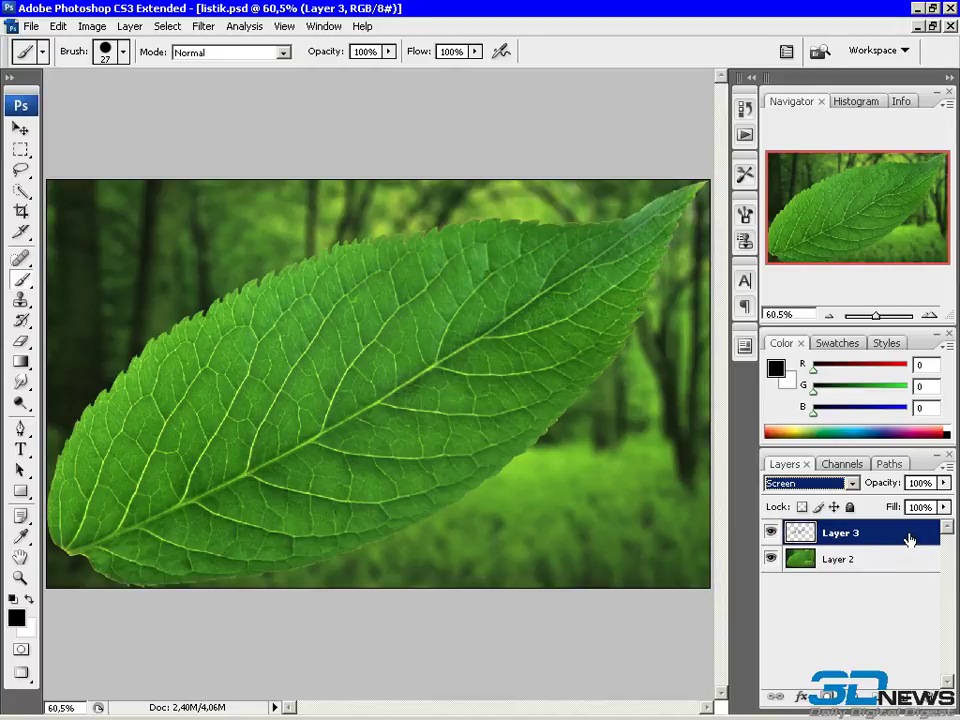
Open Layer 3's Layer Style and enable Drop Shadow at 22% opacity
double_click(908, 540)
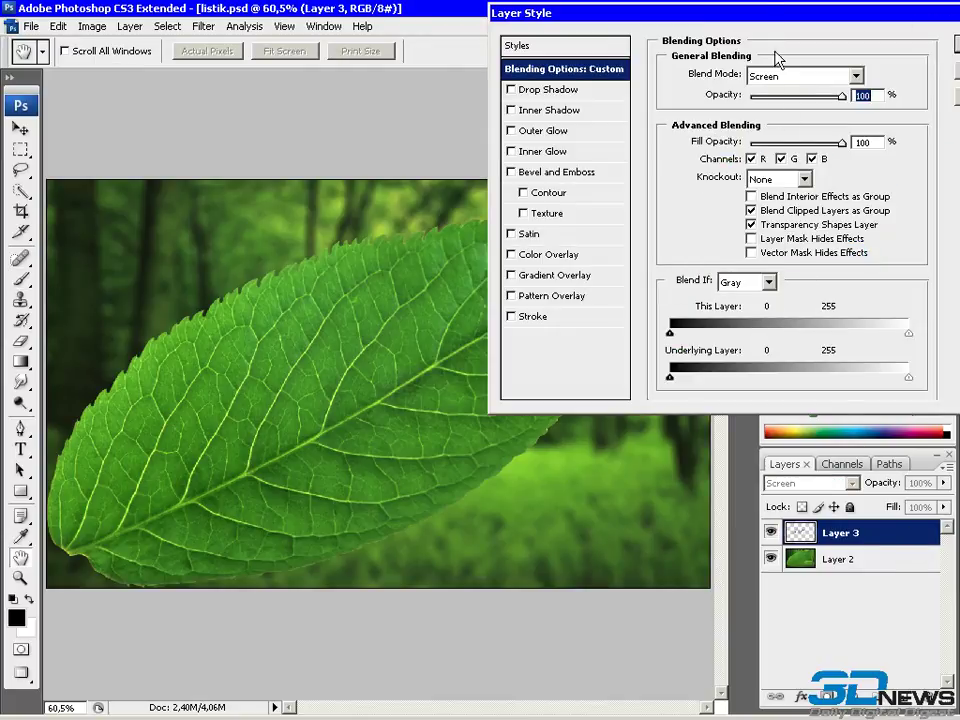
drag(755, 13, 490, 190)
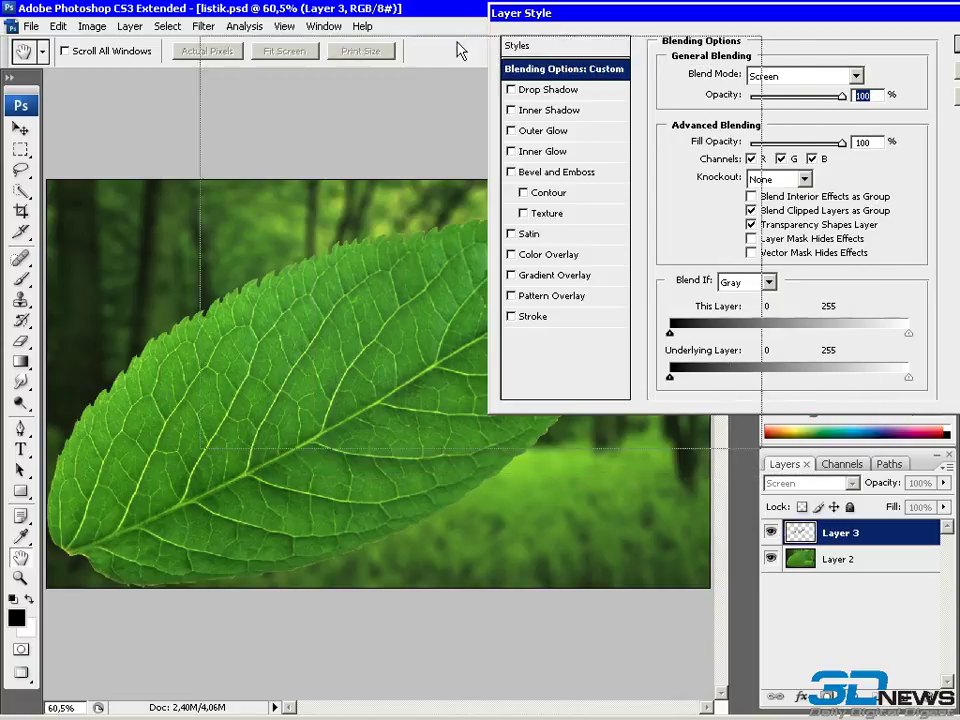
drag(490, 190, 609, 20)
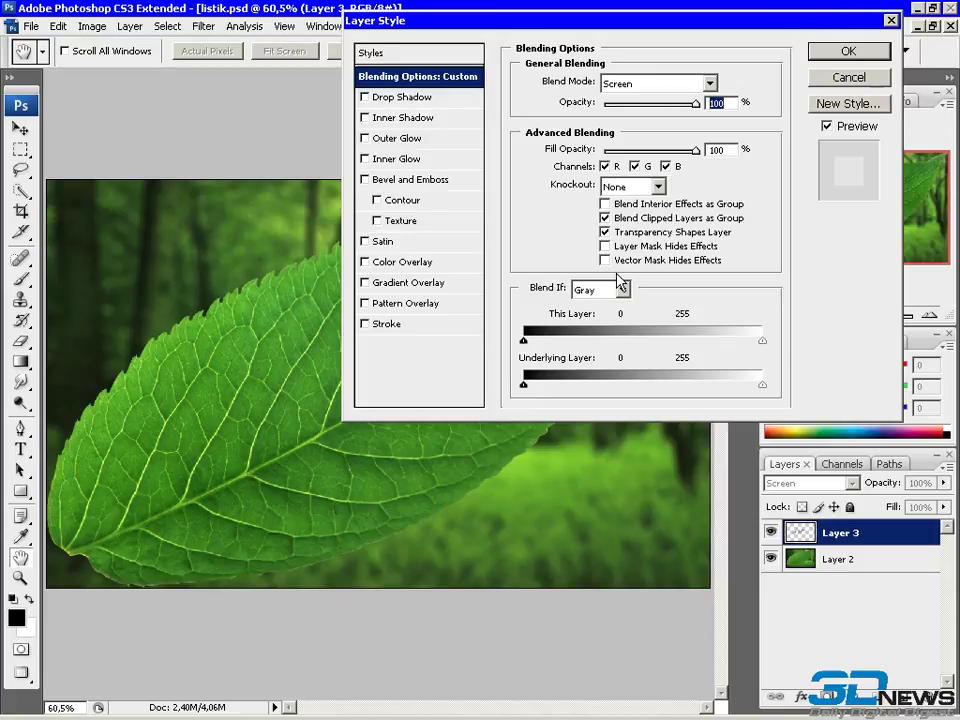
click(366, 98)
click(396, 97)
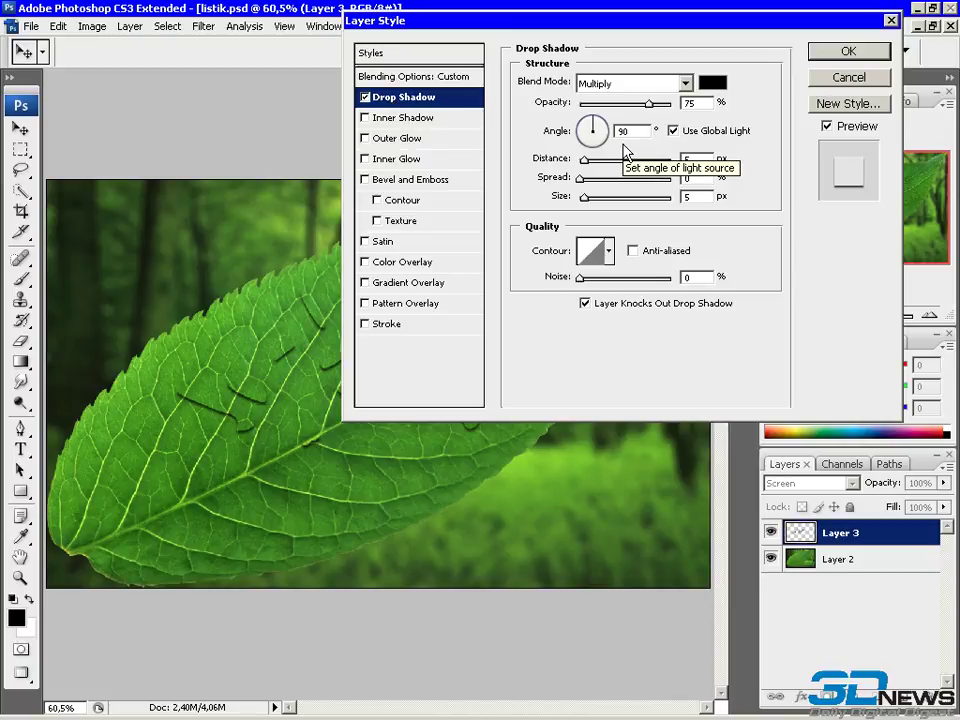
drag(649, 104, 599, 105)
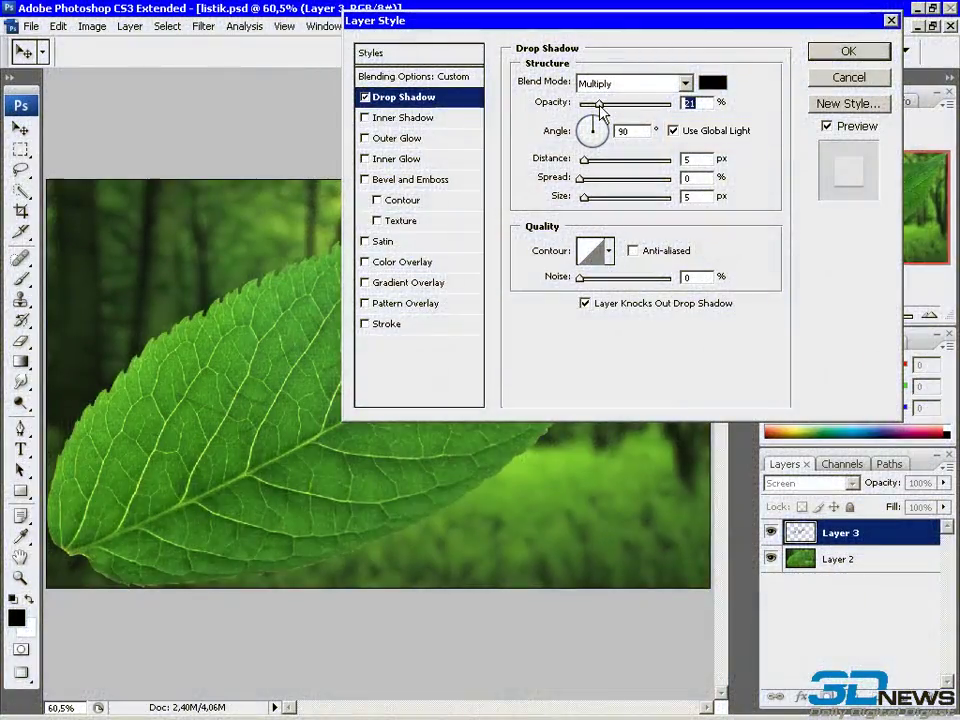
drag(599, 104, 600, 104)
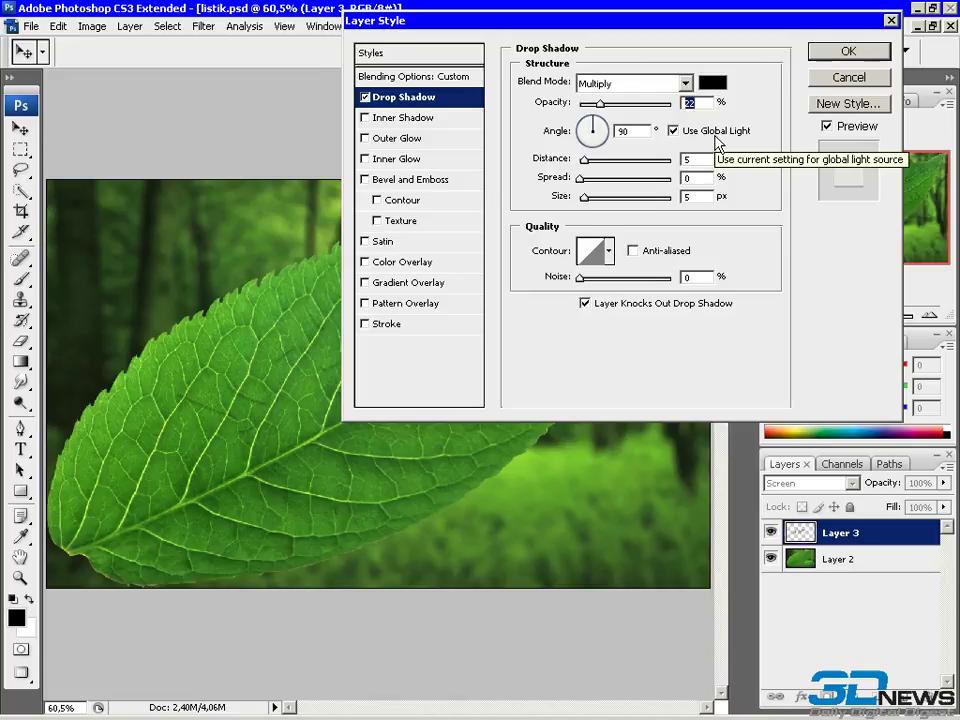
Give the drop shadow the Cone contour with anti-aliasing
click(607, 251)
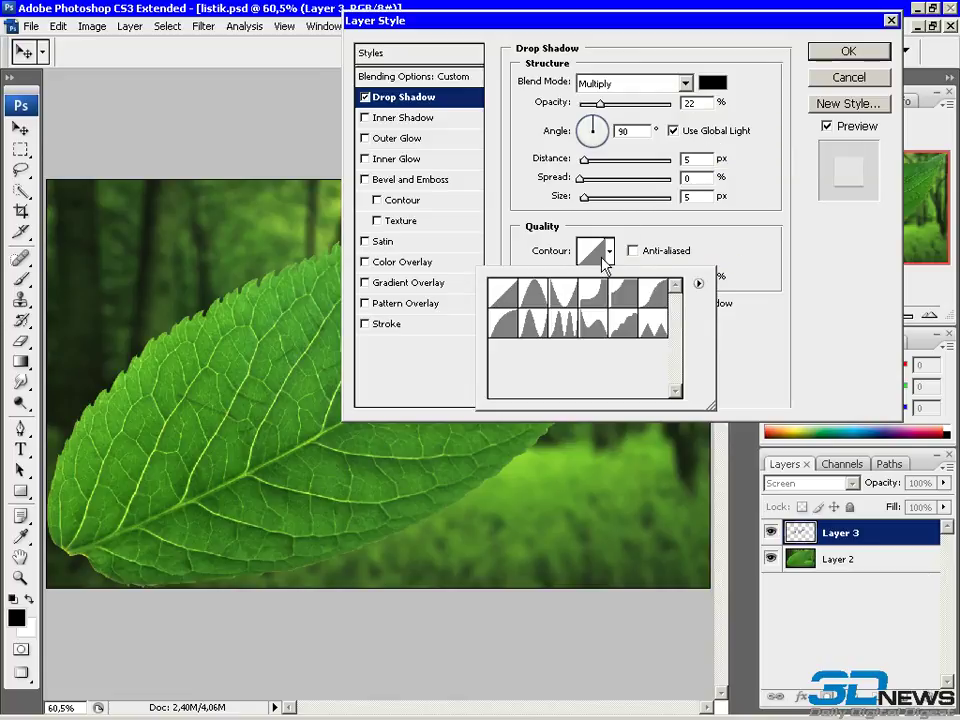
click(532, 295)
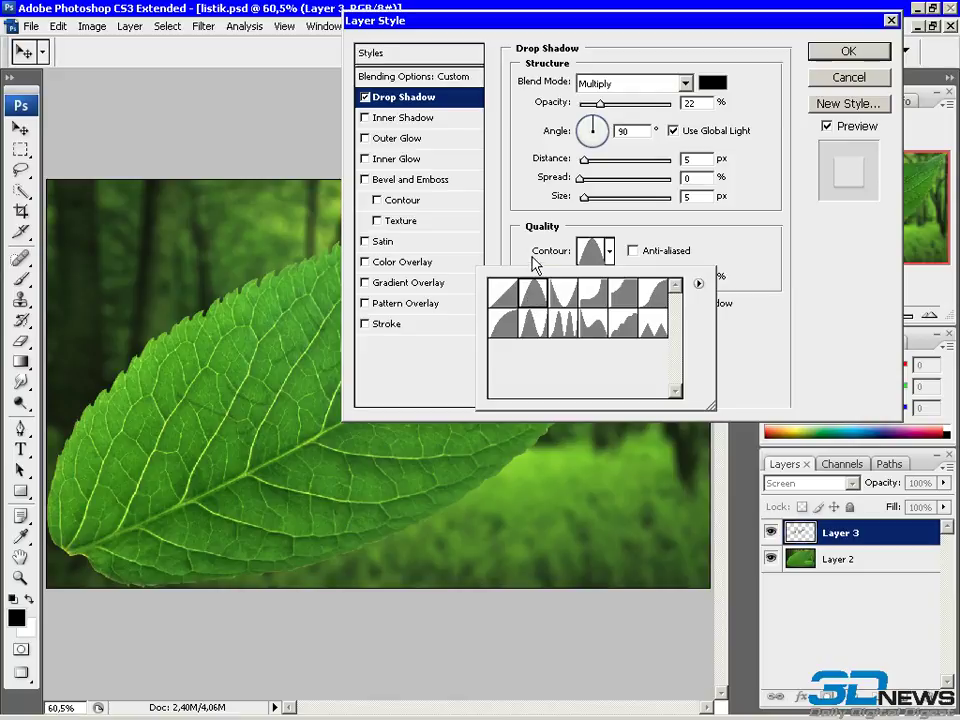
click(533, 262)
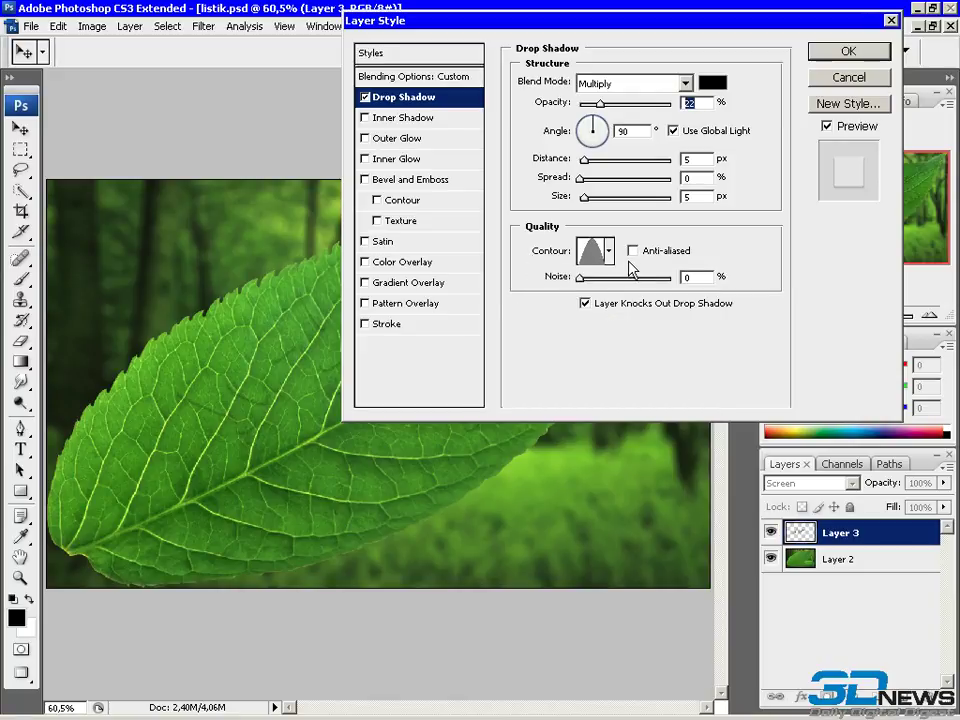
click(632, 252)
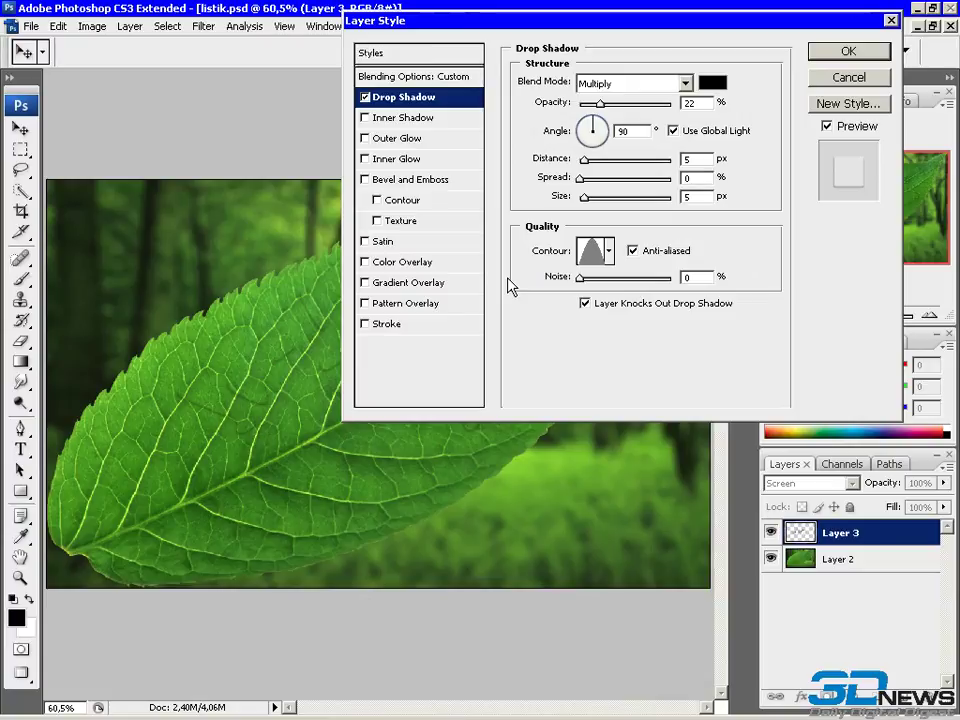
Enable Inner Shadow on Layer 3 and lower its opacity from 75% to 17%
click(366, 118)
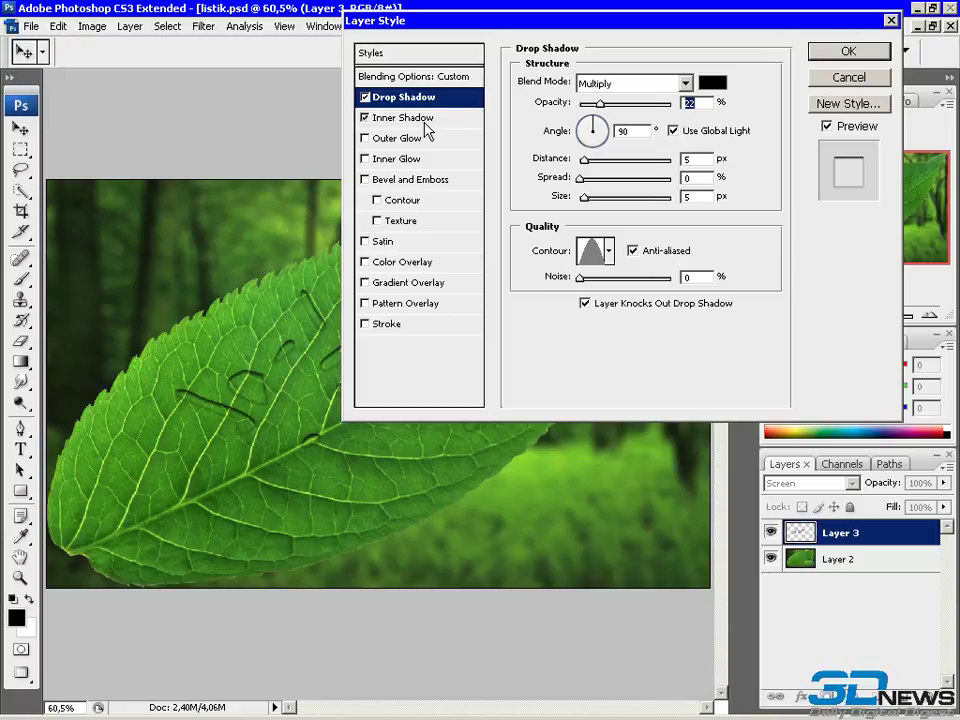
click(422, 120)
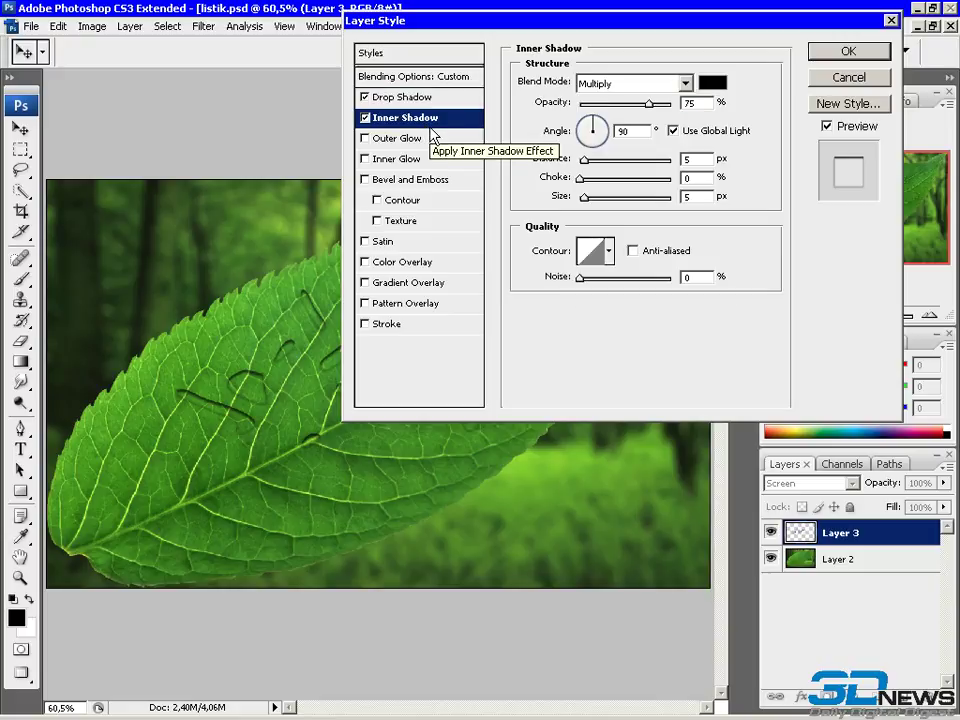
drag(656, 104, 599, 117)
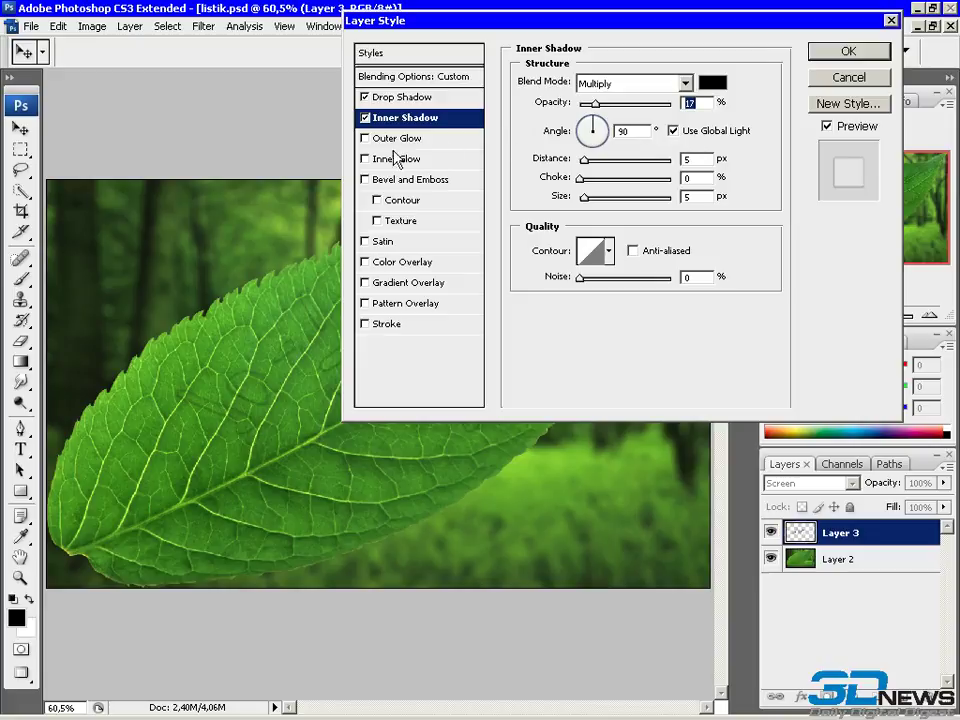
Enable Inner Glow with black colour, Multiply blending and about 23% opacity
click(364, 160)
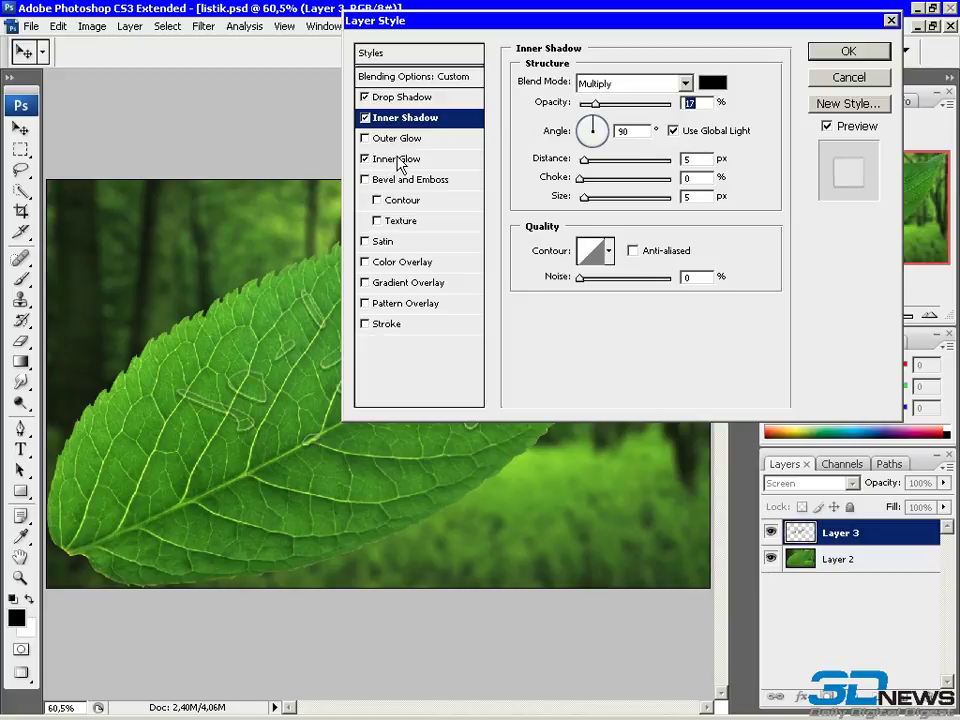
click(400, 160)
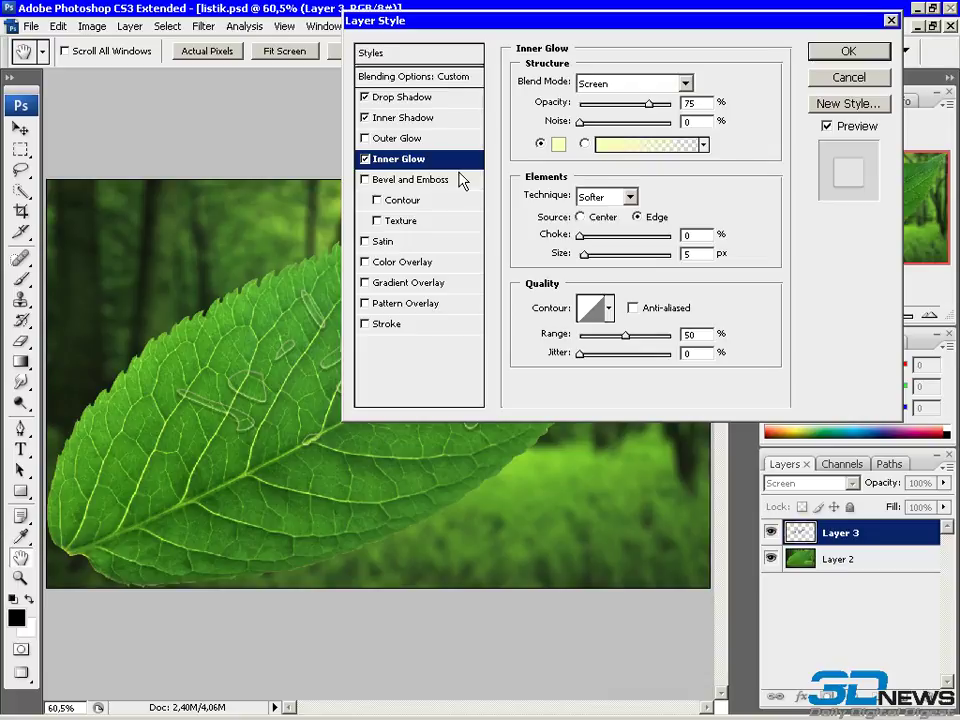
click(556, 144)
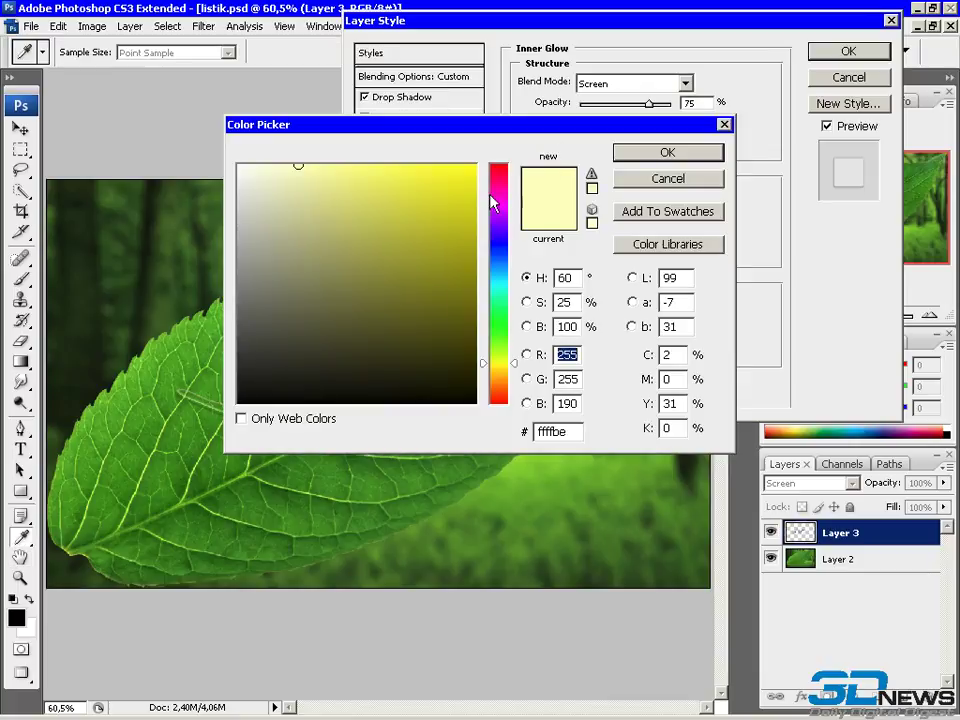
drag(437, 255, 517, 414)
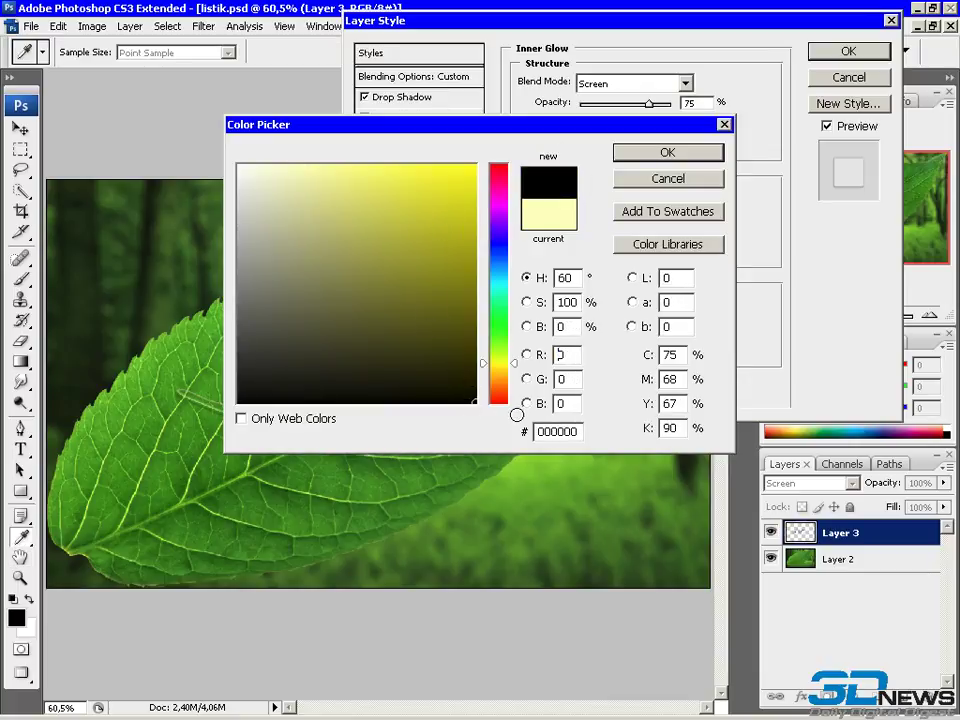
click(668, 153)
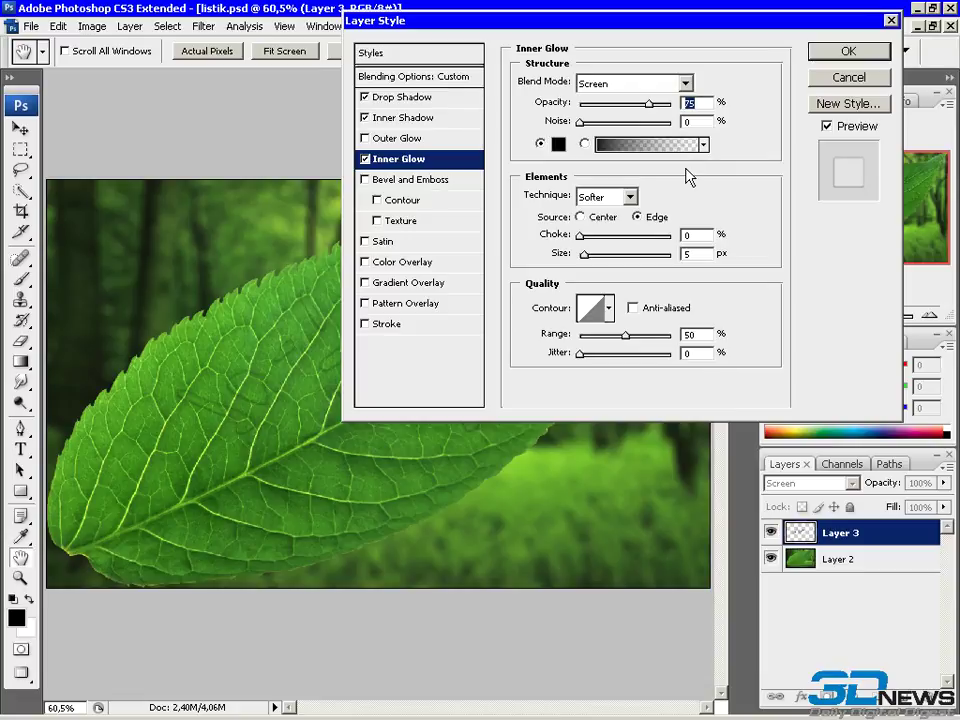
click(686, 84)
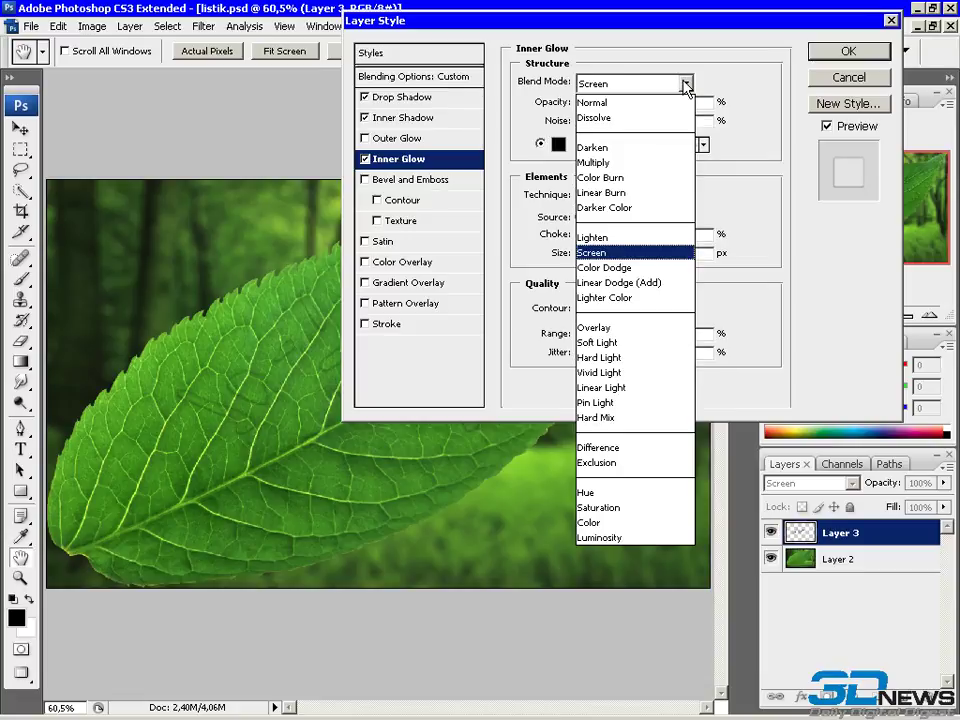
click(613, 163)
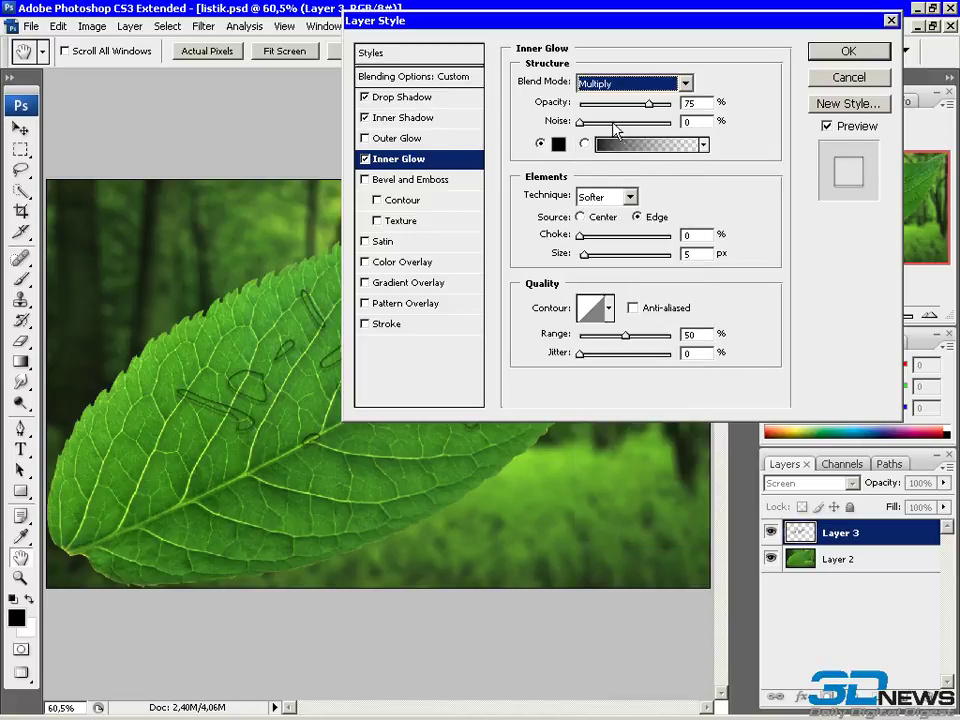
drag(606, 104, 601, 105)
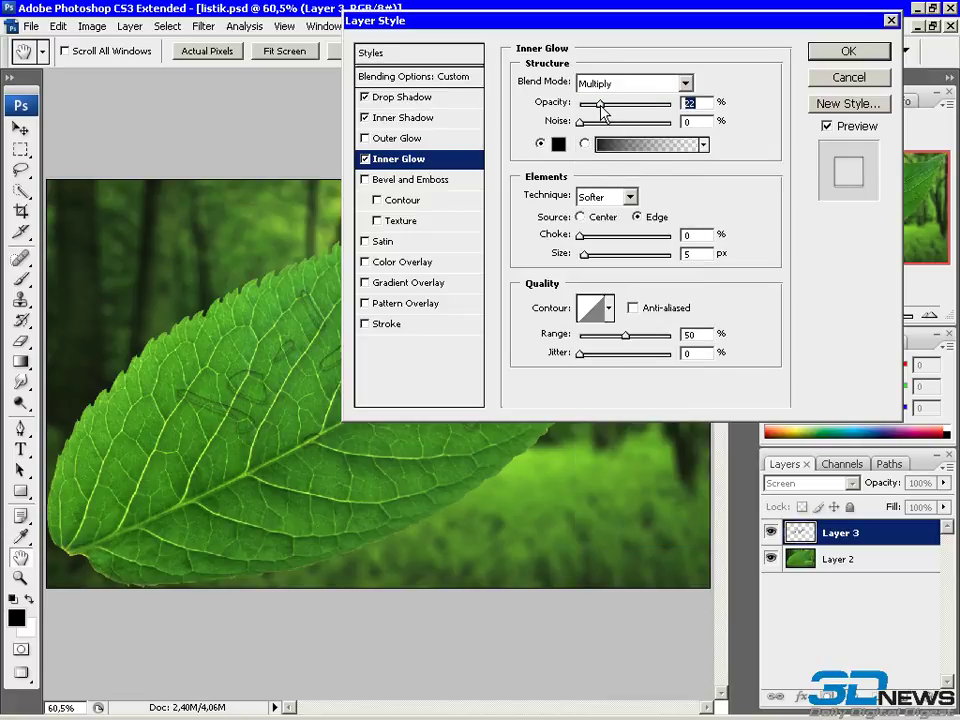
drag(601, 105, 603, 105)
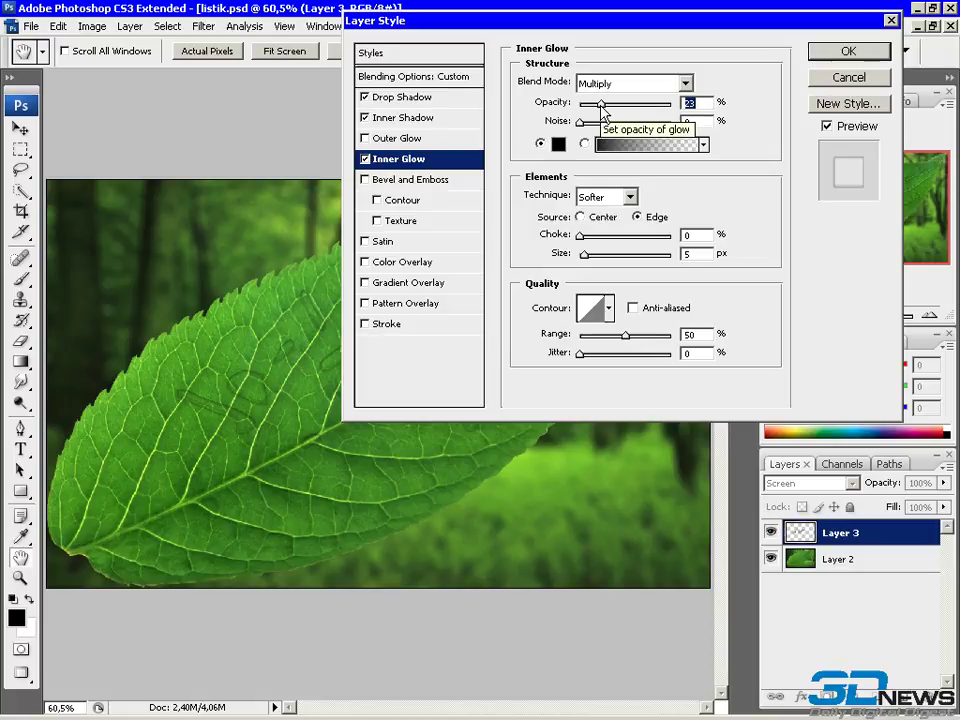
Enable Bevel and Emboss: depth 73%, size 13 px, highlight opacity 100%, shadow opacity 90%
click(410, 180)
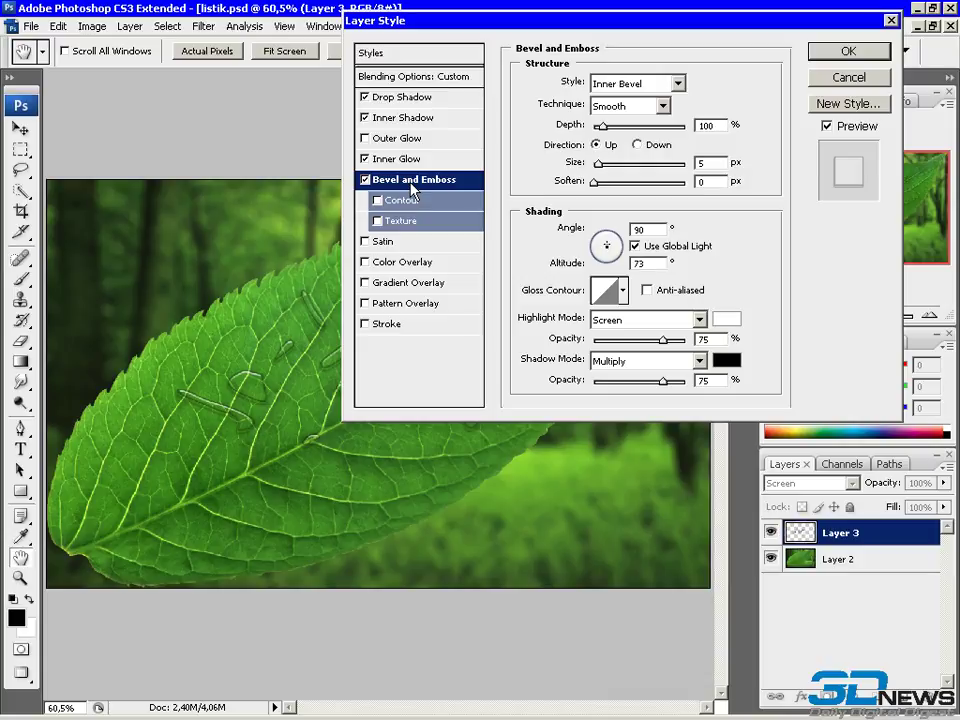
drag(602, 127, 599, 127)
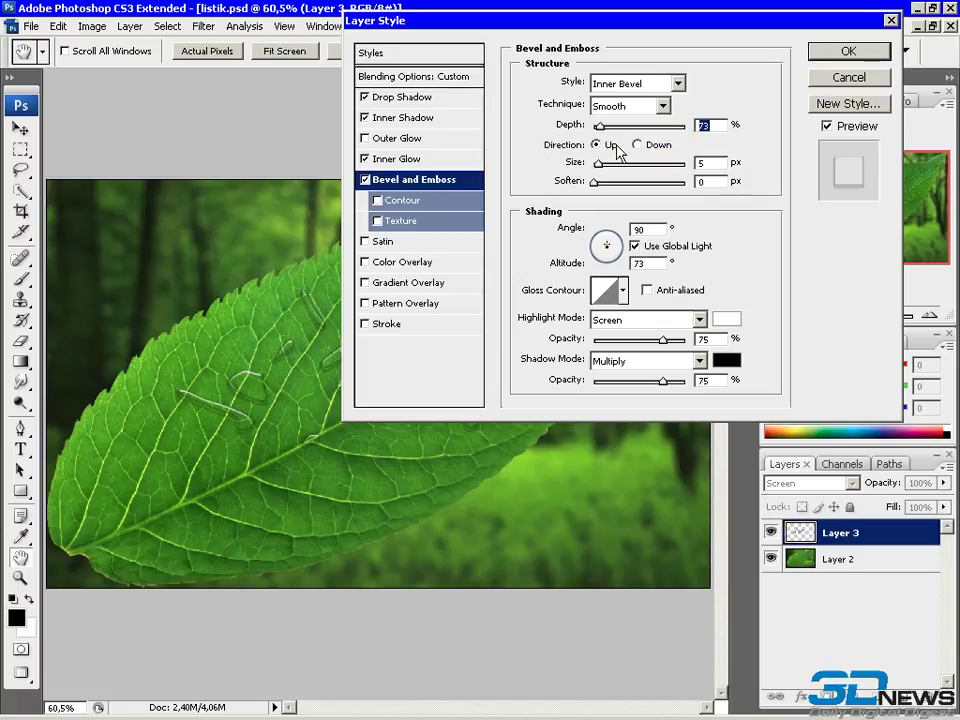
click(604, 165)
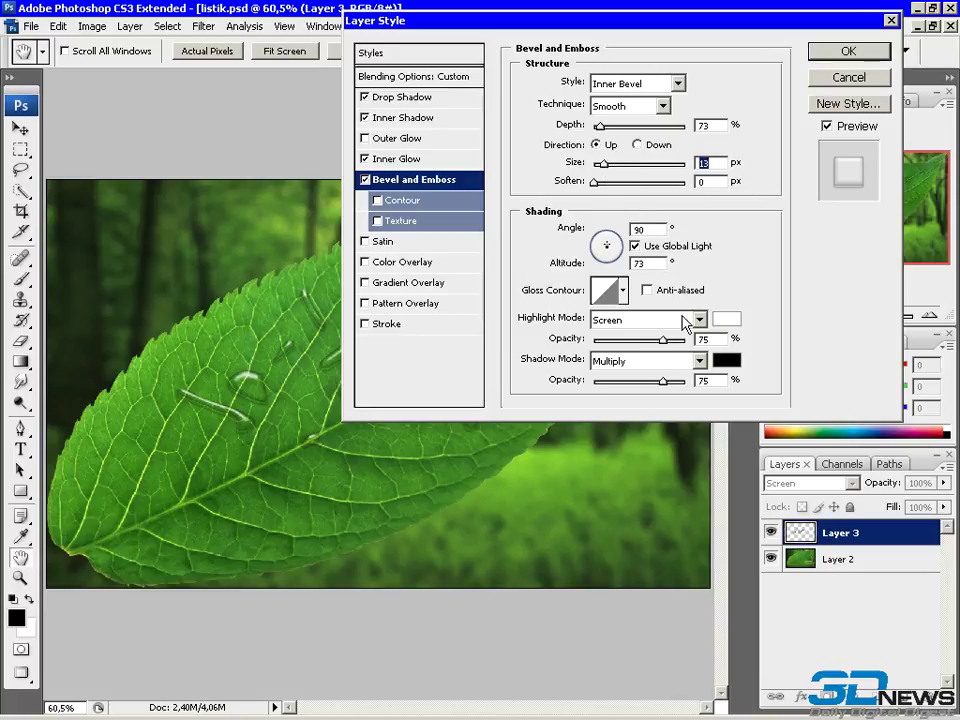
drag(662, 340, 695, 341)
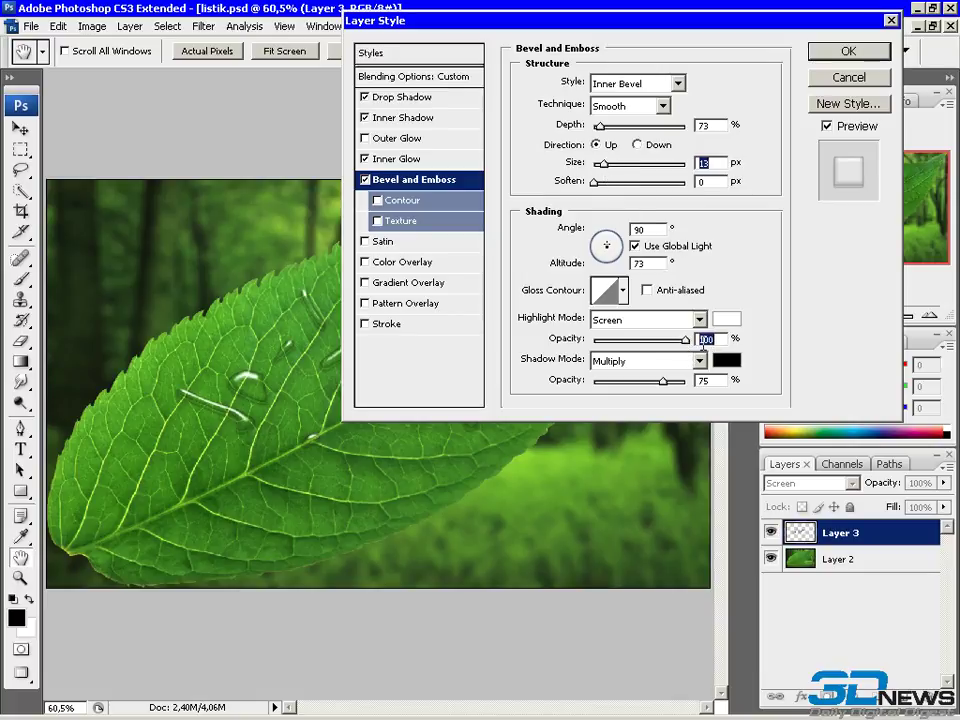
drag(663, 381, 678, 378)
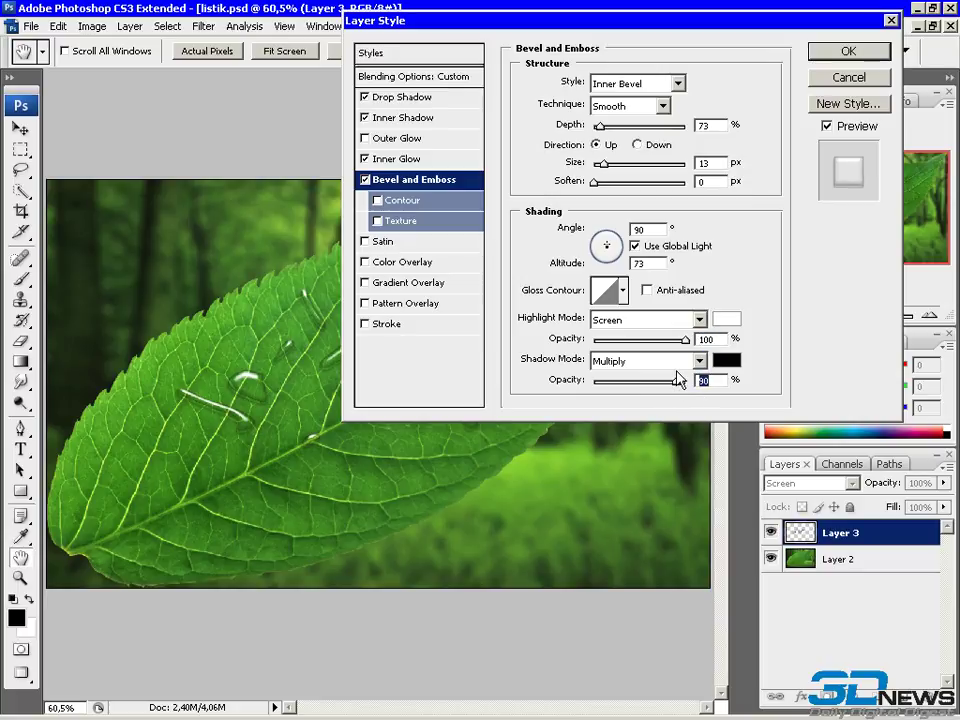
Make the bevel shadow white in Lighten mode and apply the layer effects
click(692, 362)
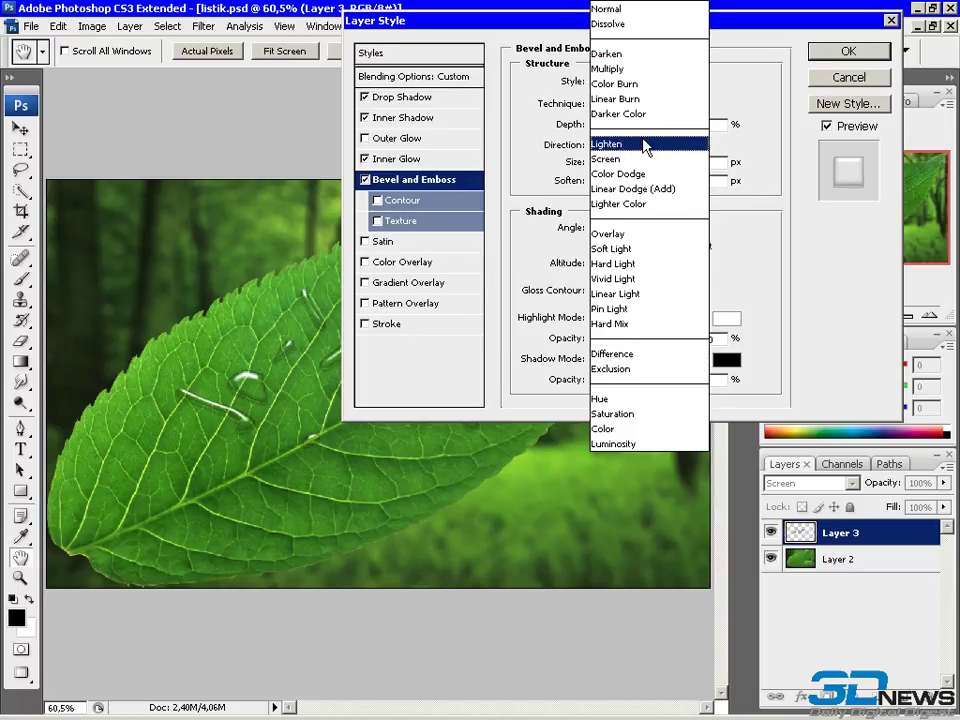
click(645, 147)
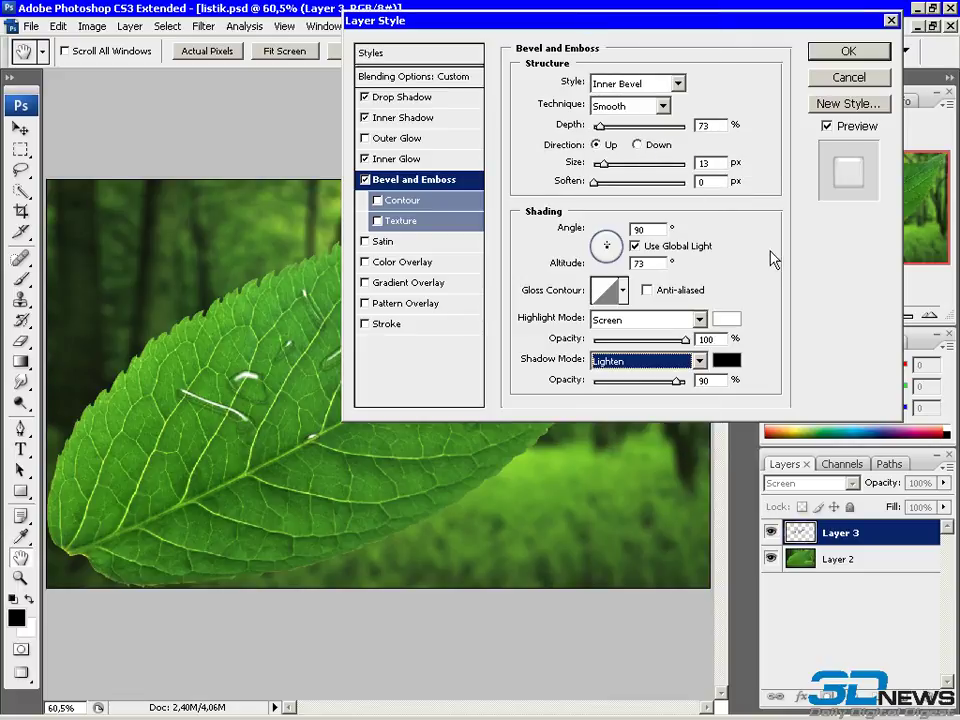
click(726, 360)
click(261, 158)
drag(261, 158, 238, 163)
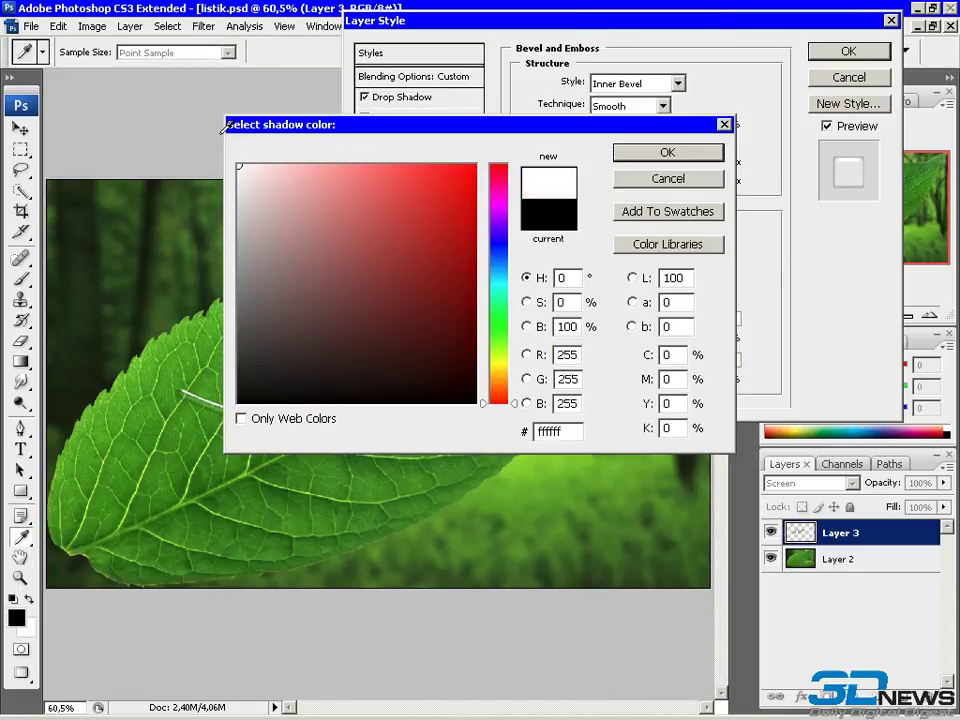
click(668, 153)
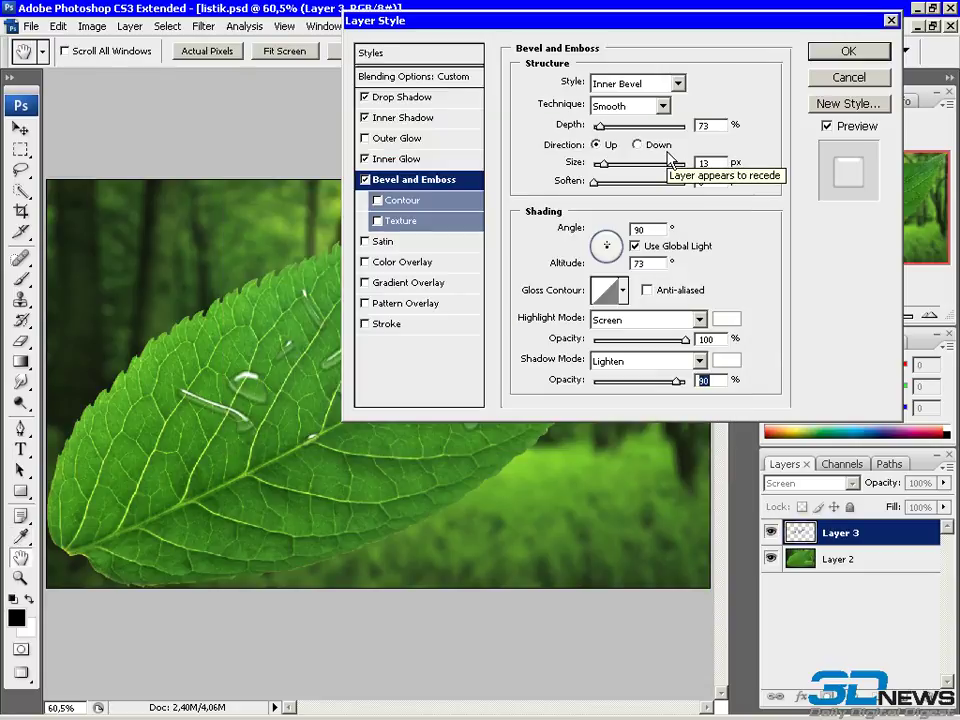
click(848, 54)
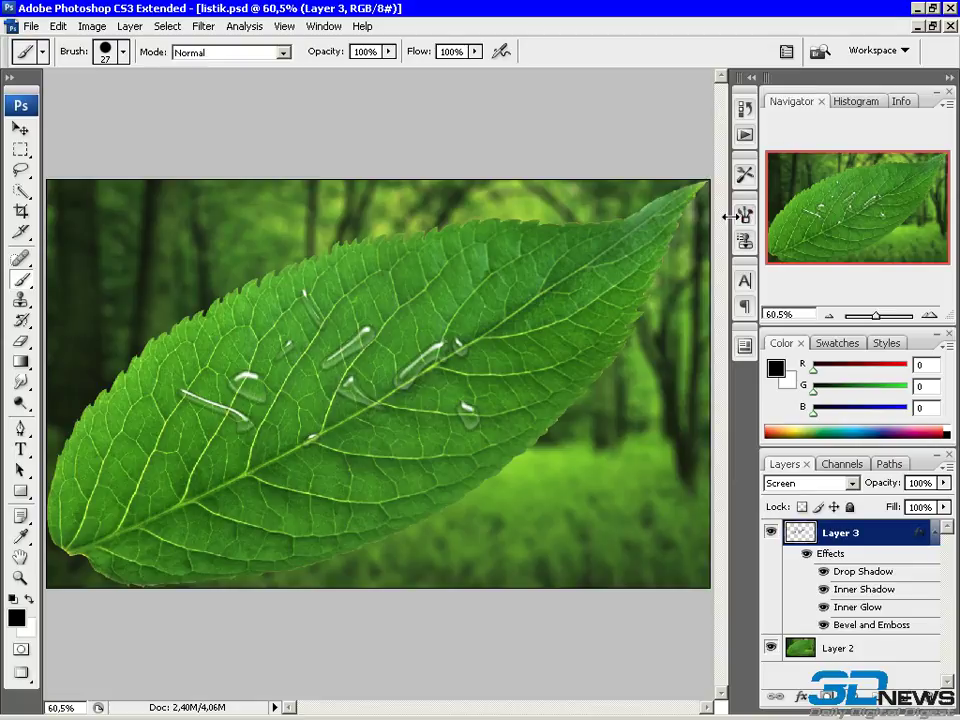
Paint extra water drops on the leaf's upper right and lower centre
drag(504, 306, 533, 286)
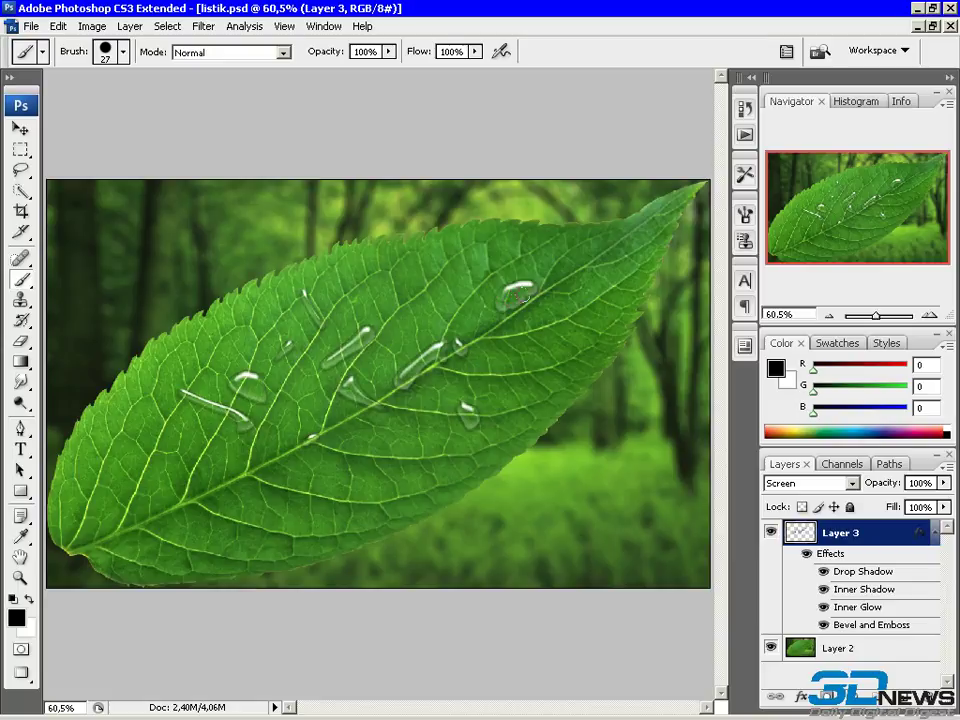
drag(286, 445, 362, 396)
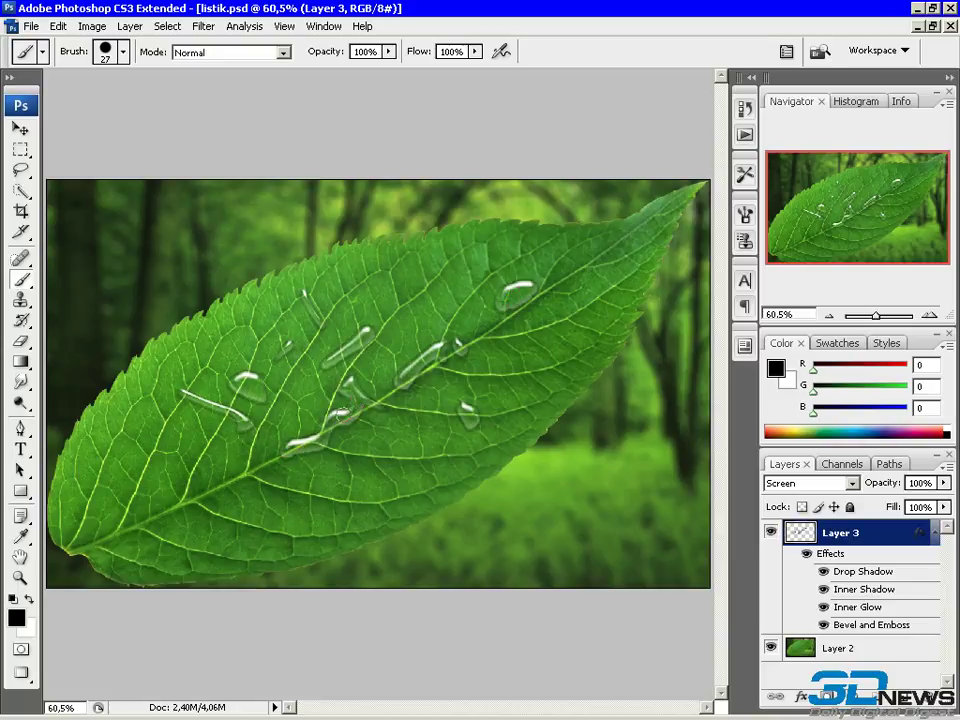
scroll(295, 460, up, 1)
scroll(293, 458, up, 2)
scroll(290, 455, up, 1)
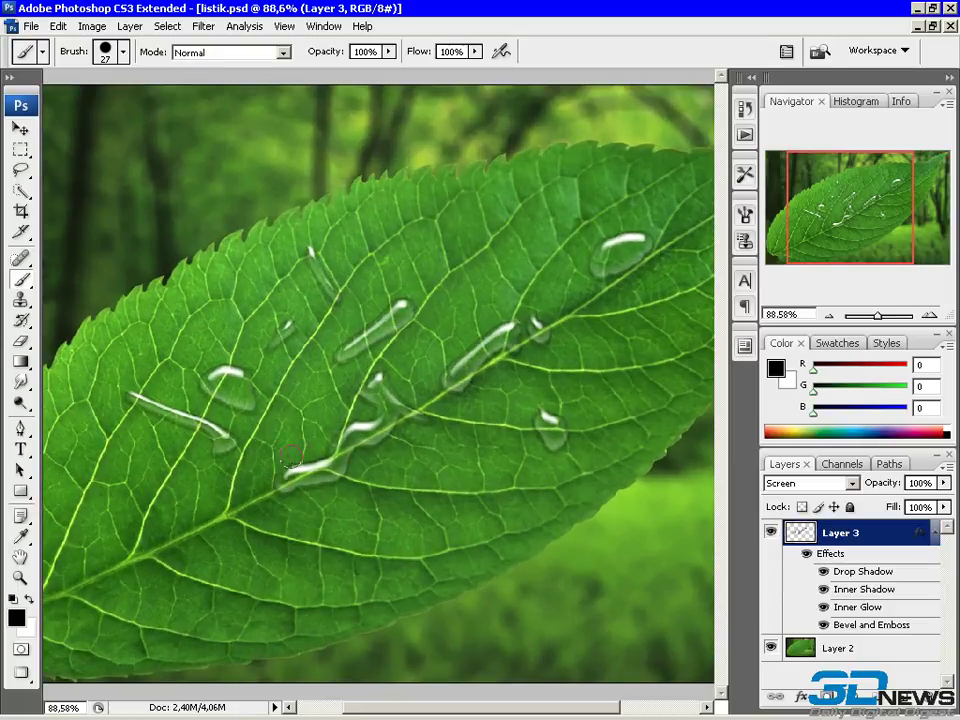
Set the brush Master Diameter to 5 px
right_click(358, 432)
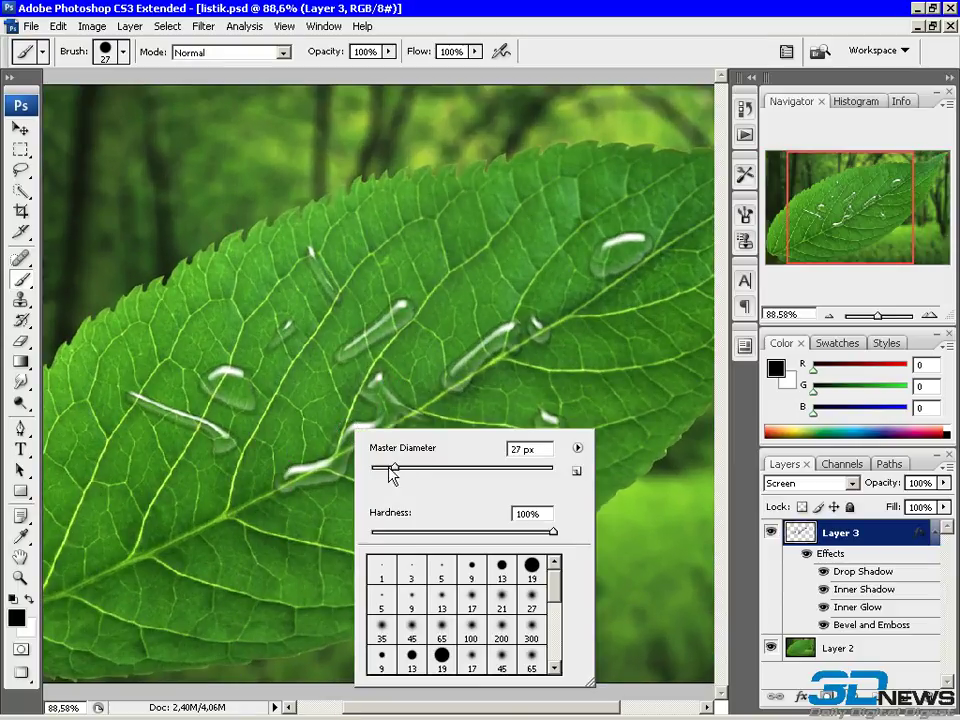
drag(392, 467, 376, 468)
key(Return)
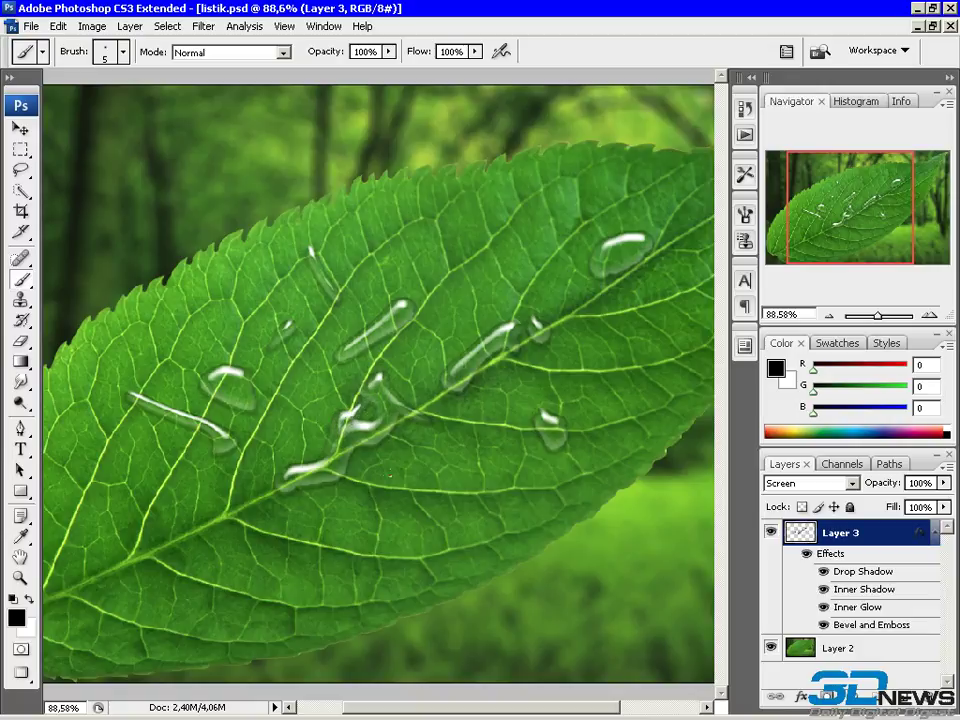
scroll(389, 472, down, 1)
scroll(389, 472, down, 1)
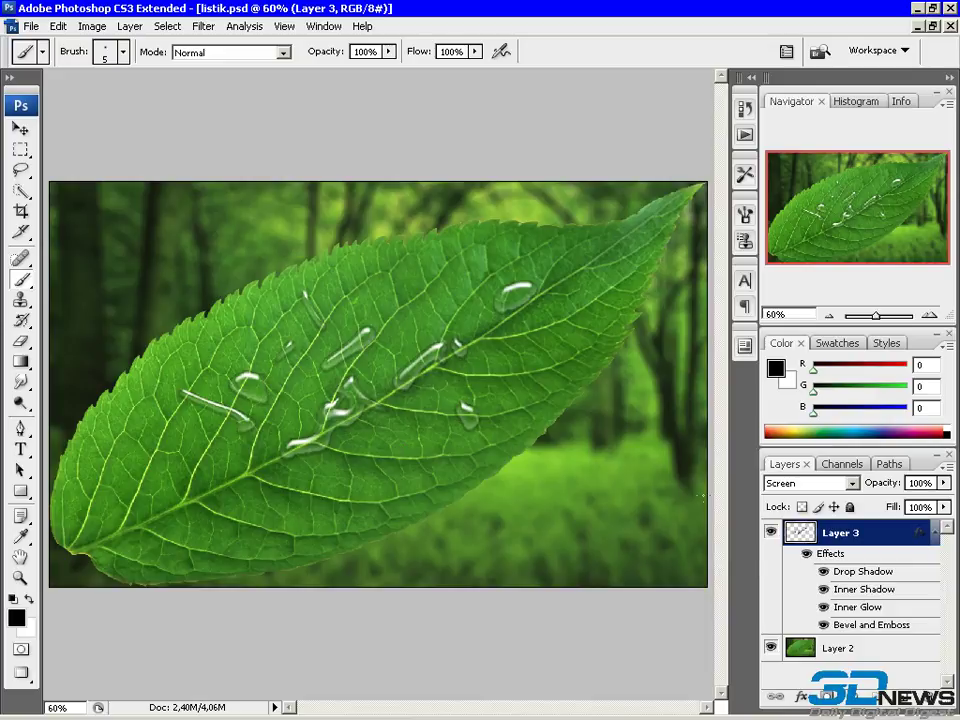
Save Layer 3's layer style as a new style named 'Water'
double_click(896, 535)
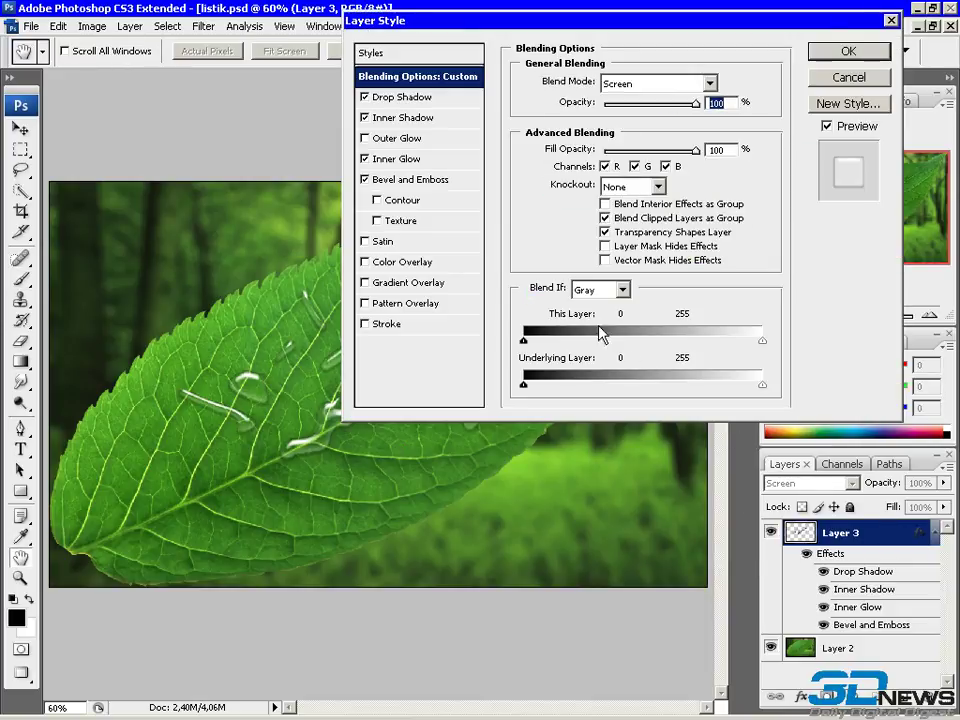
click(828, 102)
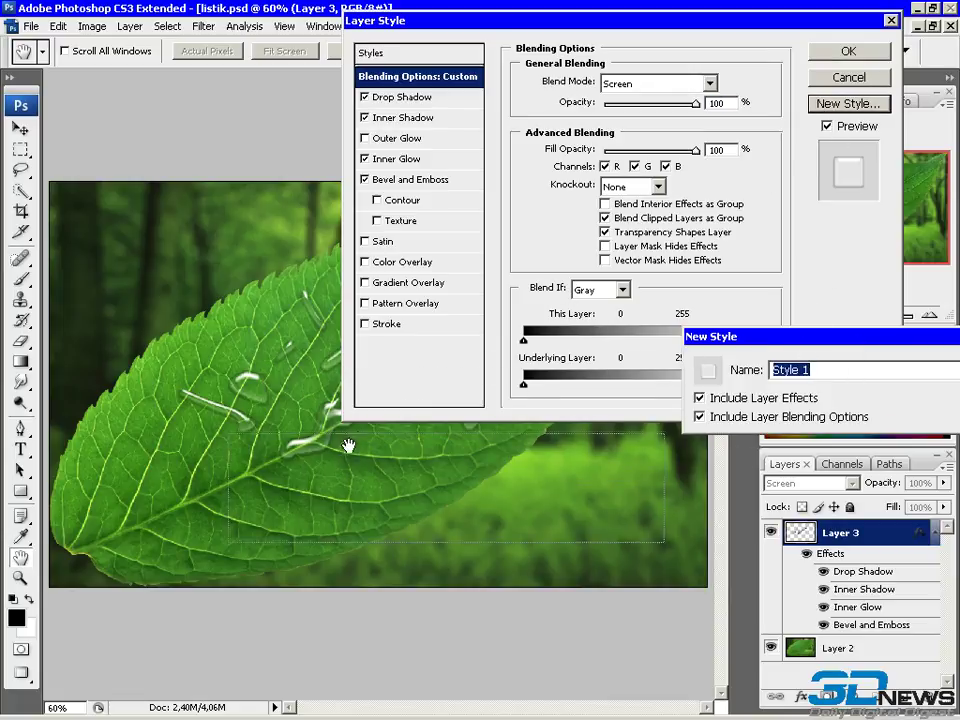
drag(806, 348, 352, 456)
text(Water)
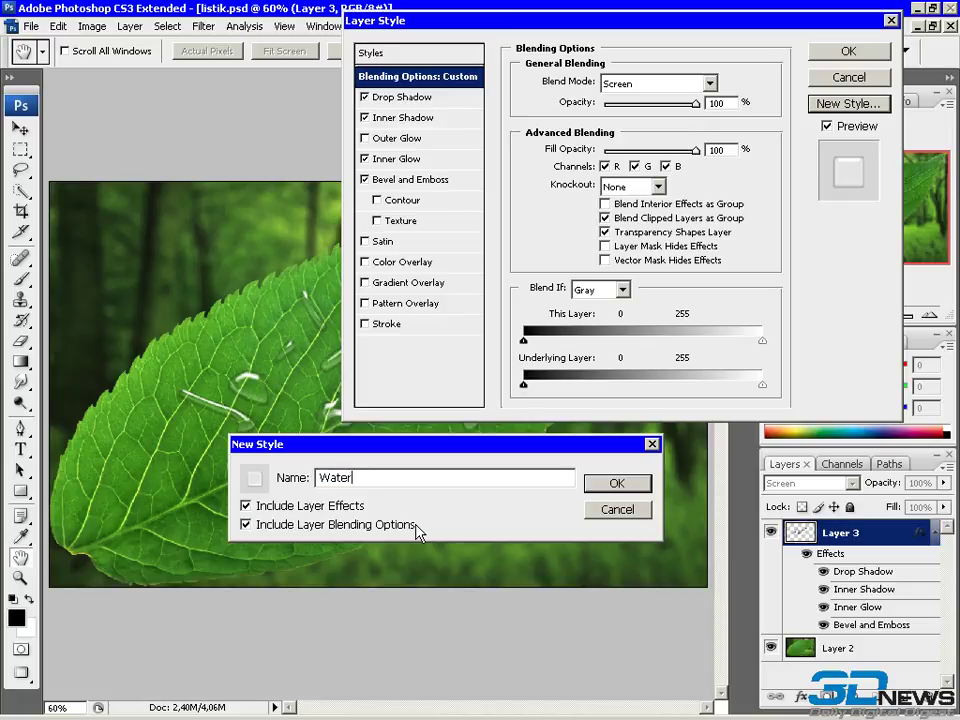
click(607, 490)
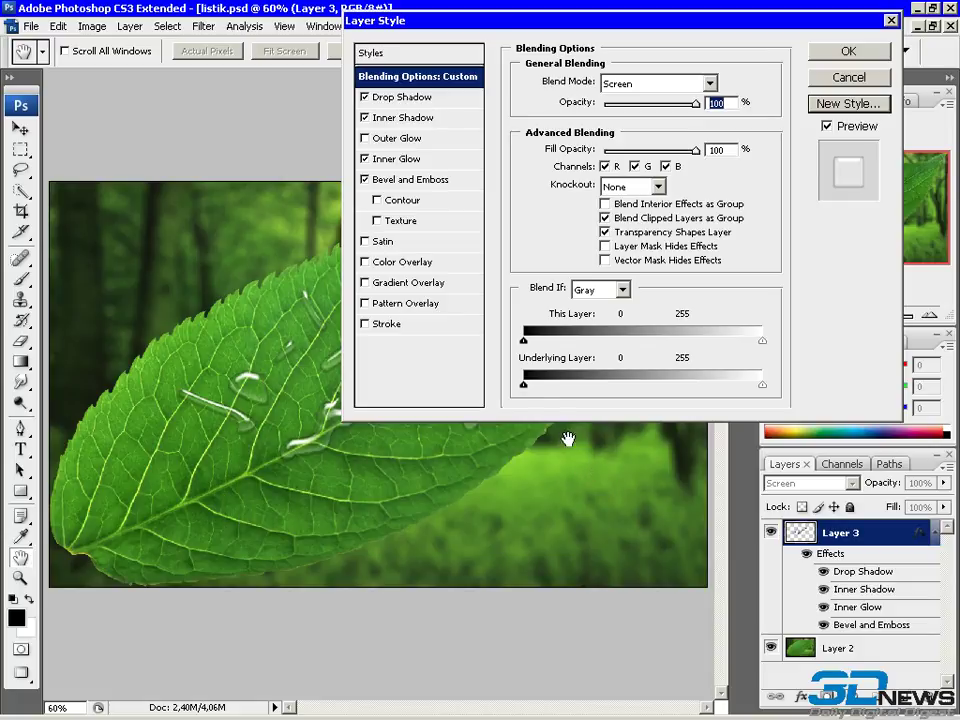
Show the Styles presets in the Layer Style dialog to confirm 'Water' is listed
click(440, 60)
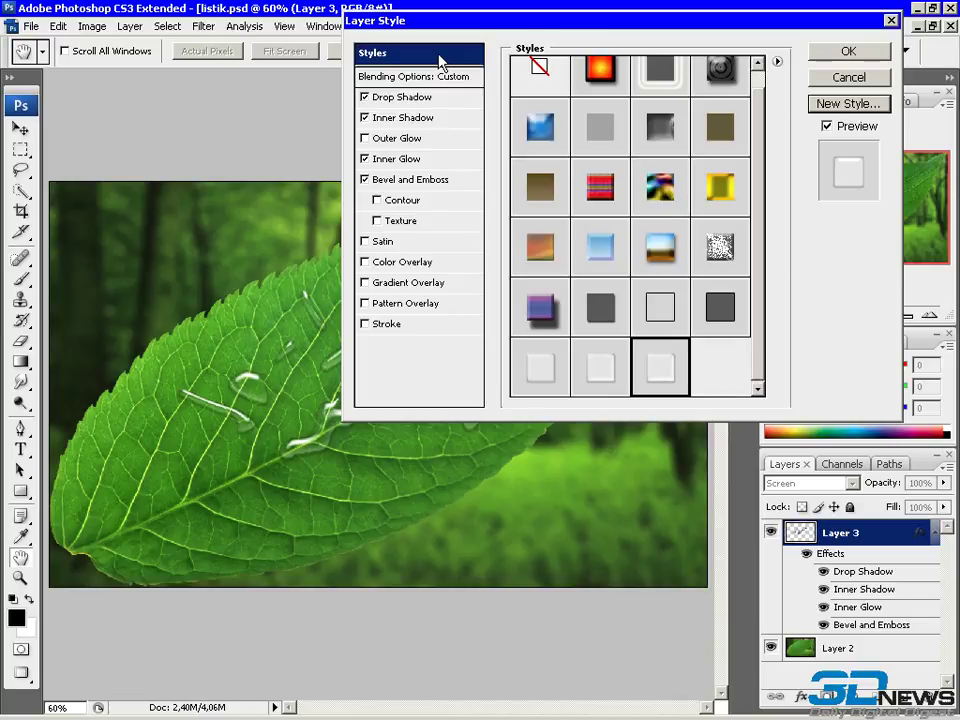